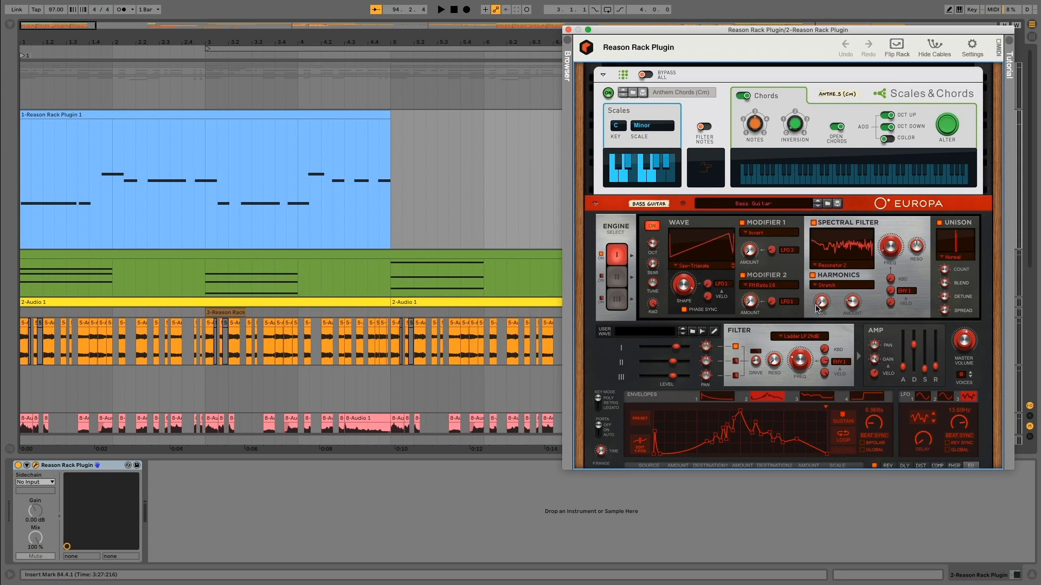
Play the bass clip through the Reason Rack devices, and switch off the Scales & Chords player
{"action": "scroll", "coordinate": [806, 295], "scroll_direction": "down", "scroll_amount": 10}
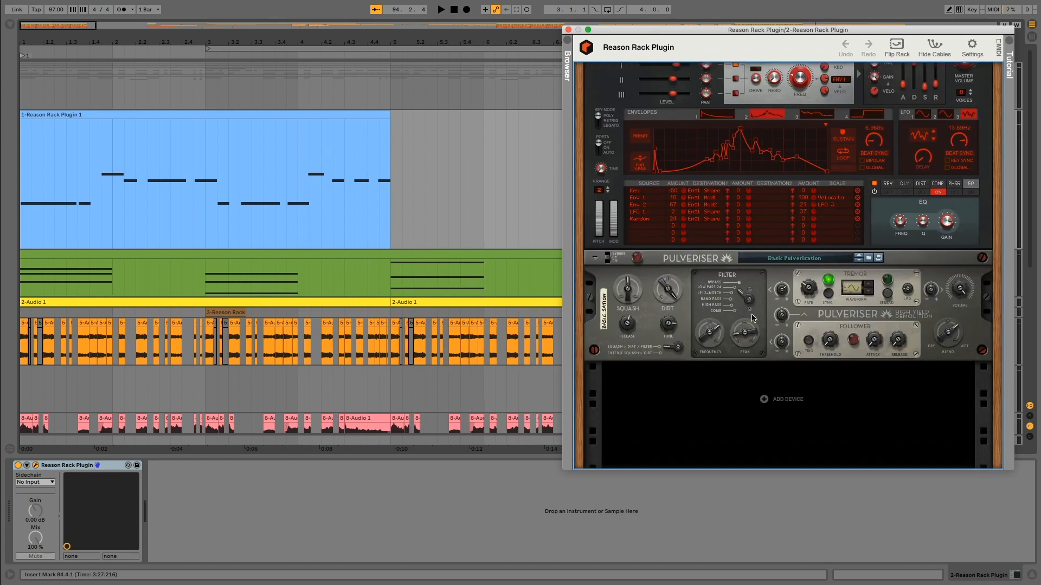
{"action": "scroll", "coordinate": [783, 311], "scroll_direction": "up", "scroll_amount": 10}
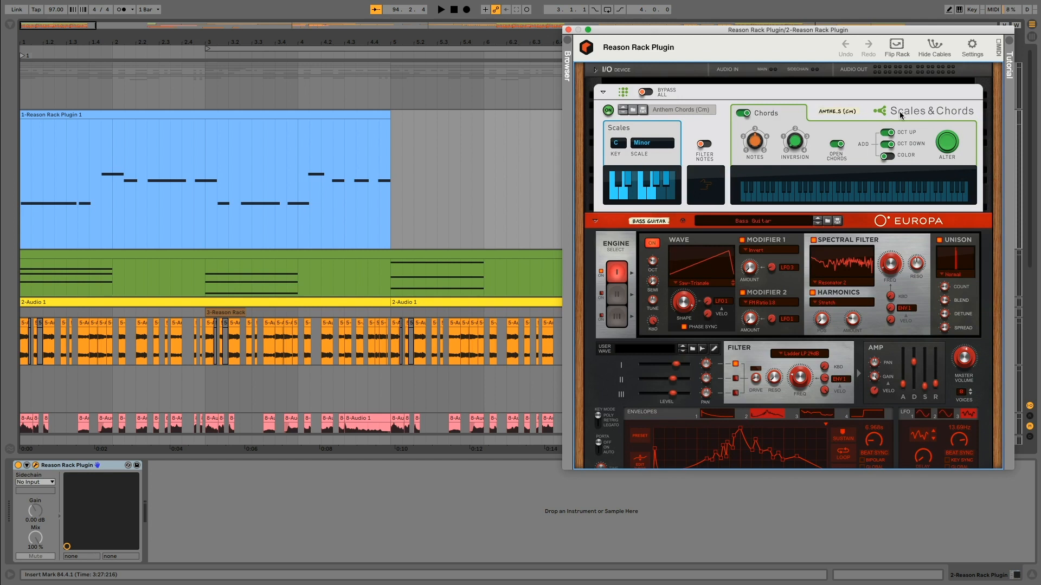
{"action": "key", "text": "space"}
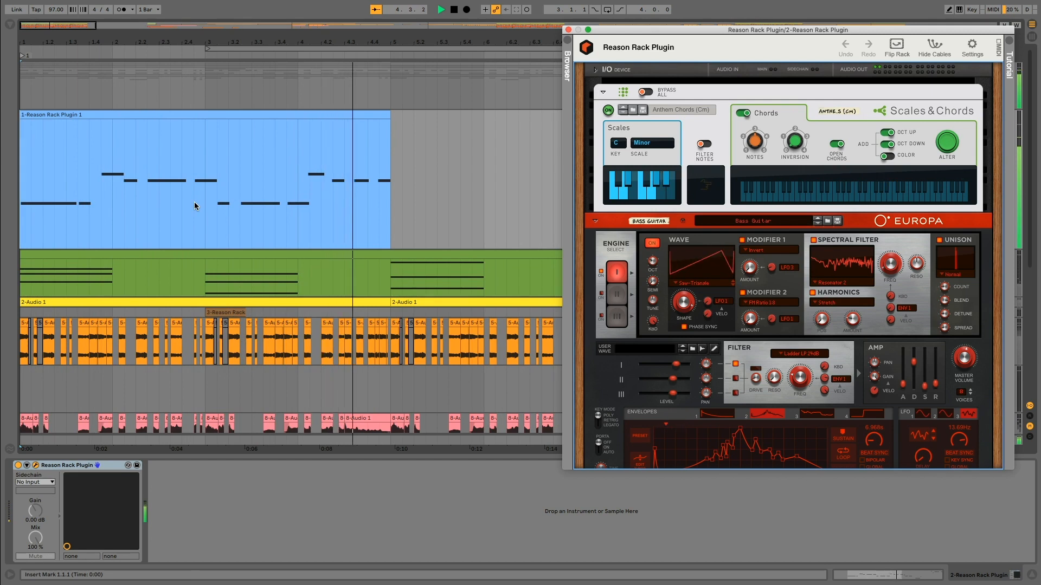
{"action": "left_click", "coordinate": [608, 111]}
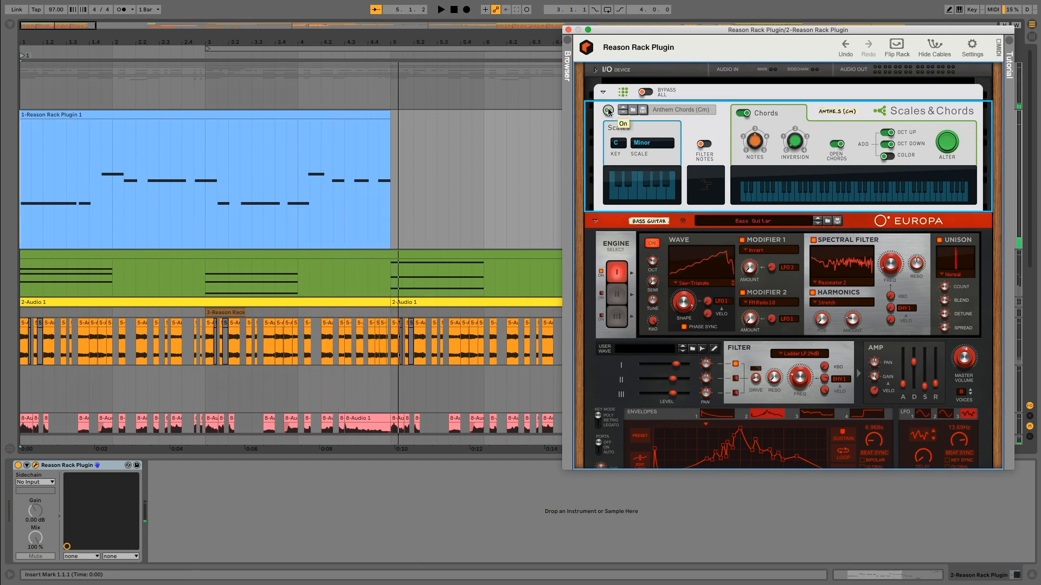
{"action": "key", "text": "space"}
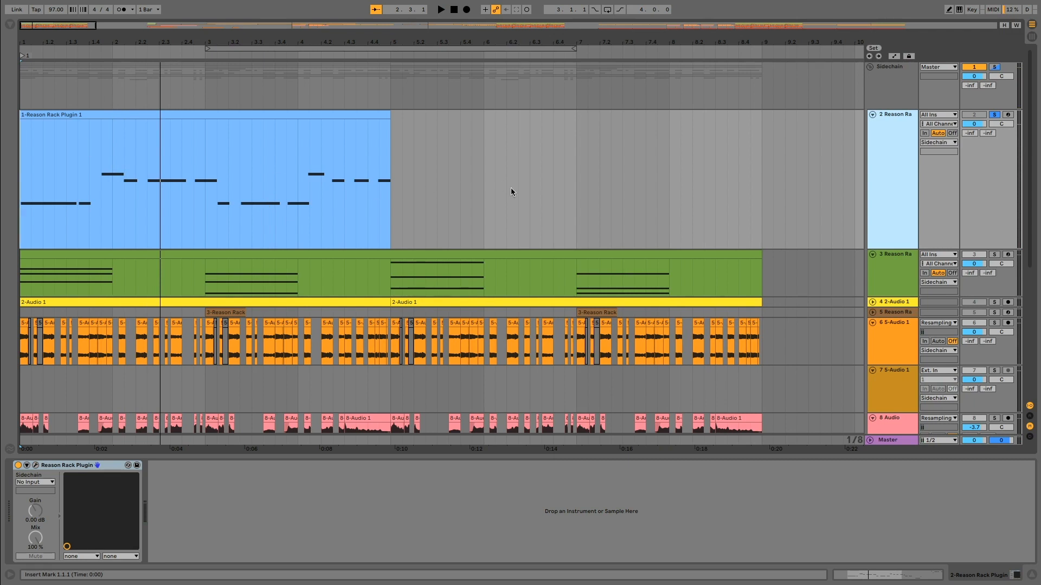
Solo the yellow 2-Audio 1 track and play its clip from bar 1
{"action": "scroll", "coordinate": [669, 264], "scroll_direction": "down", "scroll_amount": 2}
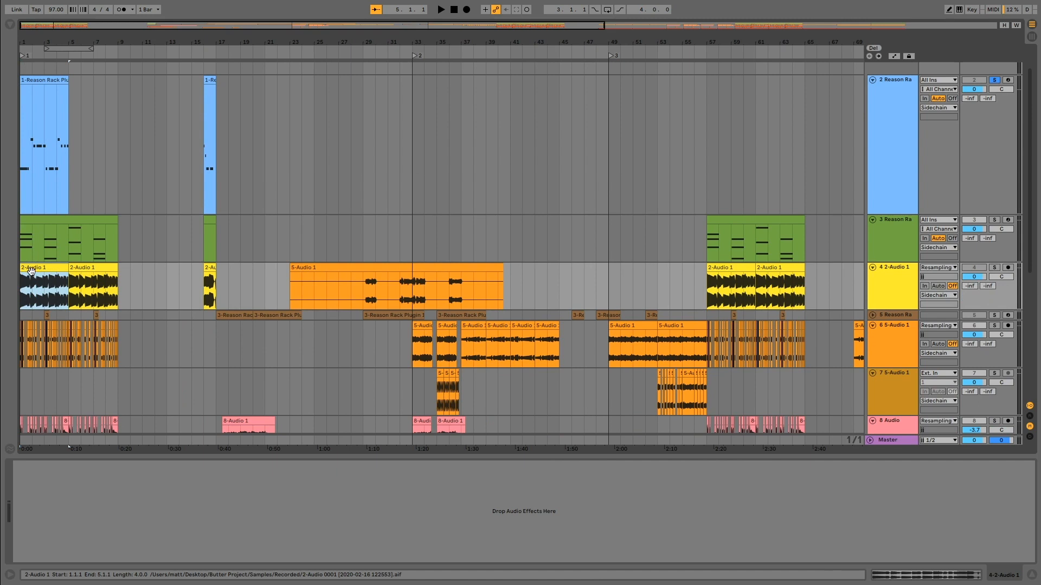
{"action": "key", "text": "s"}
{"action": "key", "text": "space"}
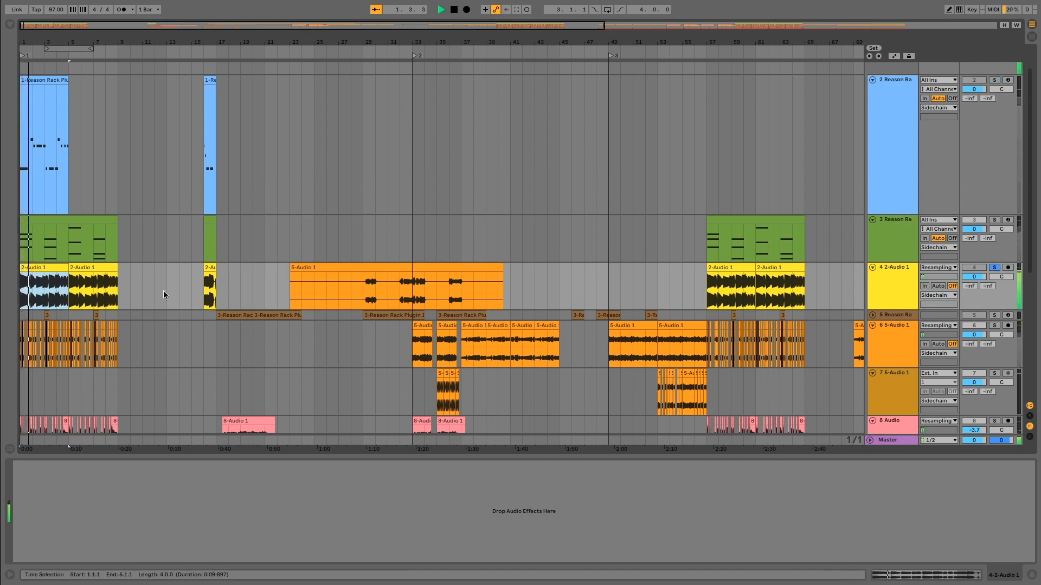
{"action": "mouse_move", "coordinate": [26, 41]}
{"action": "left_mouse_down"}
{"action": "mouse_move", "coordinate": [26, 103]}
{"action": "mouse_move", "coordinate": [26, 54]}
{"action": "left_mouse_up"}
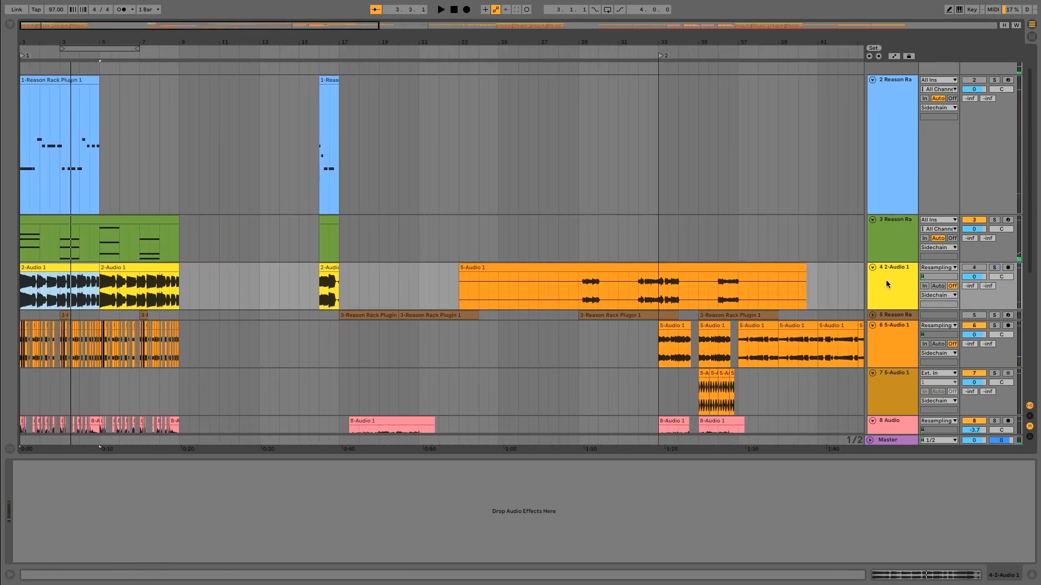
Unfold track 5 and open its Reason Rack Plugin beside the arrangement with the plugin's browser collapsed
{"action": "scroll", "coordinate": [435, 249], "scroll_direction": "down", "scroll_amount": 2}
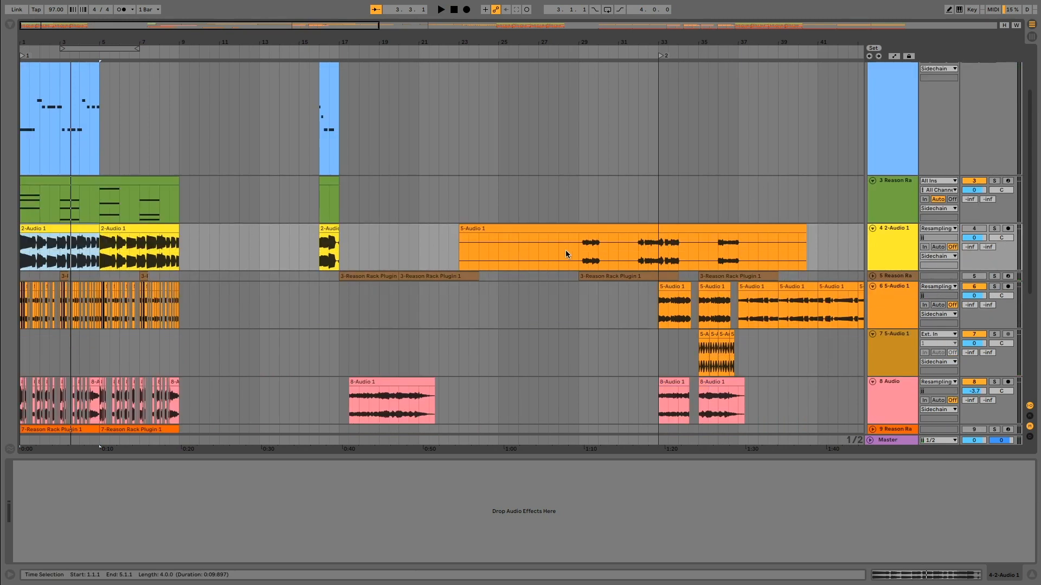
{"action": "scroll", "coordinate": [528, 307], "scroll_direction": "down", "scroll_amount": 1}
{"action": "left_click", "coordinate": [881, 279]}
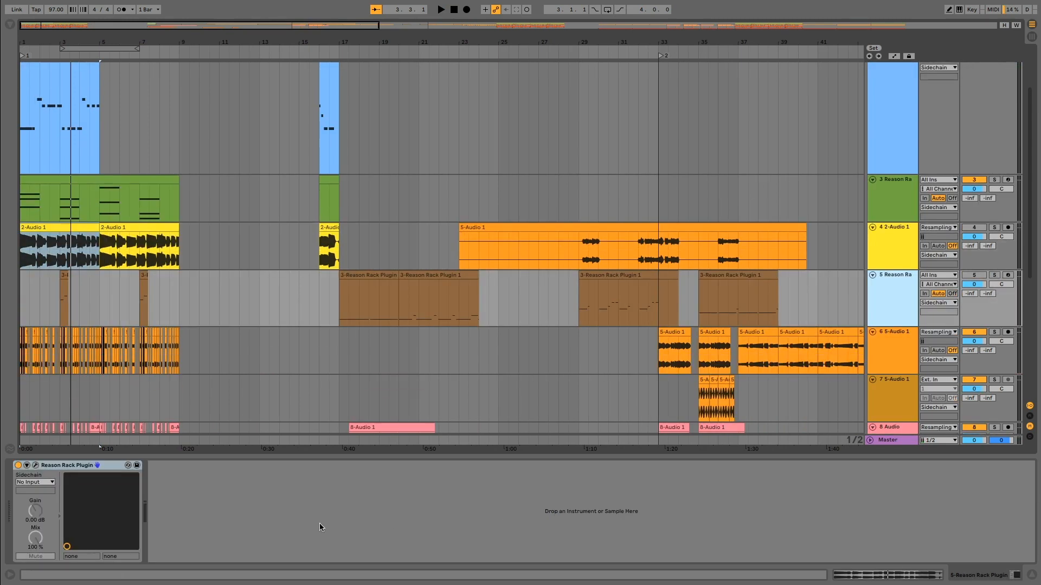
{"action": "left_click", "coordinate": [35, 465]}
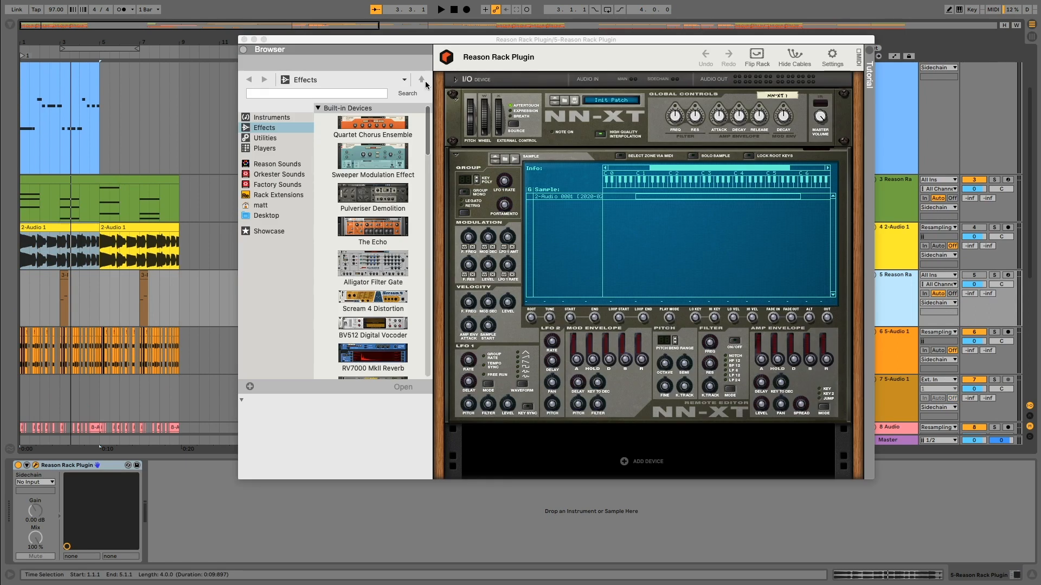
{"action": "left_click", "coordinate": [244, 49]}
{"action": "left_click_drag", "start_coordinate": [402, 39], "coordinate": [735, 44]}
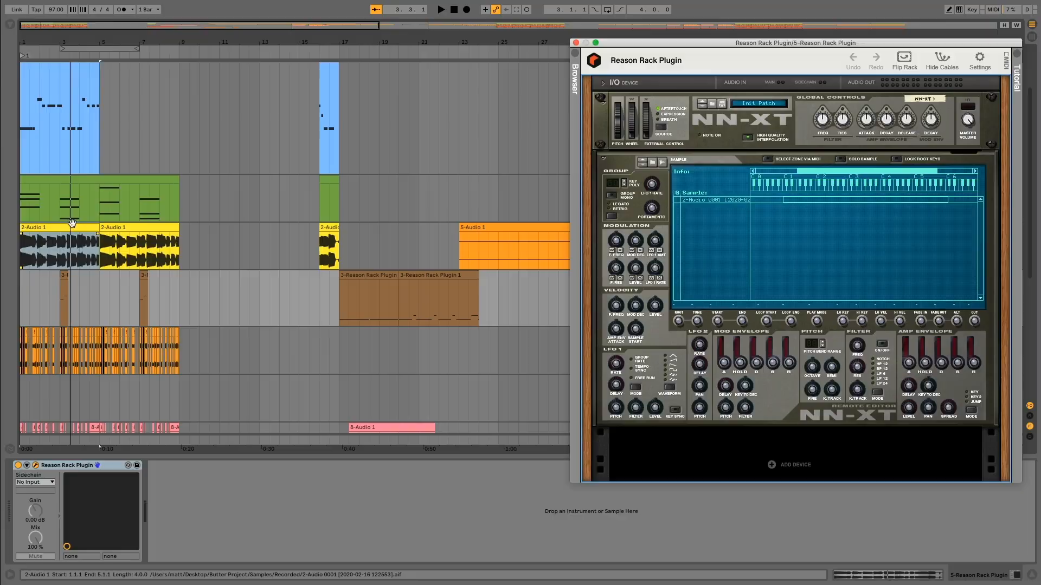
Try loading the first 2-Audio 1 clip into the NN-XT as a sample, undo the load and close the plugin window
{"action": "left_click_drag", "start_coordinate": [358, 248], "coordinate": [866, 252]}
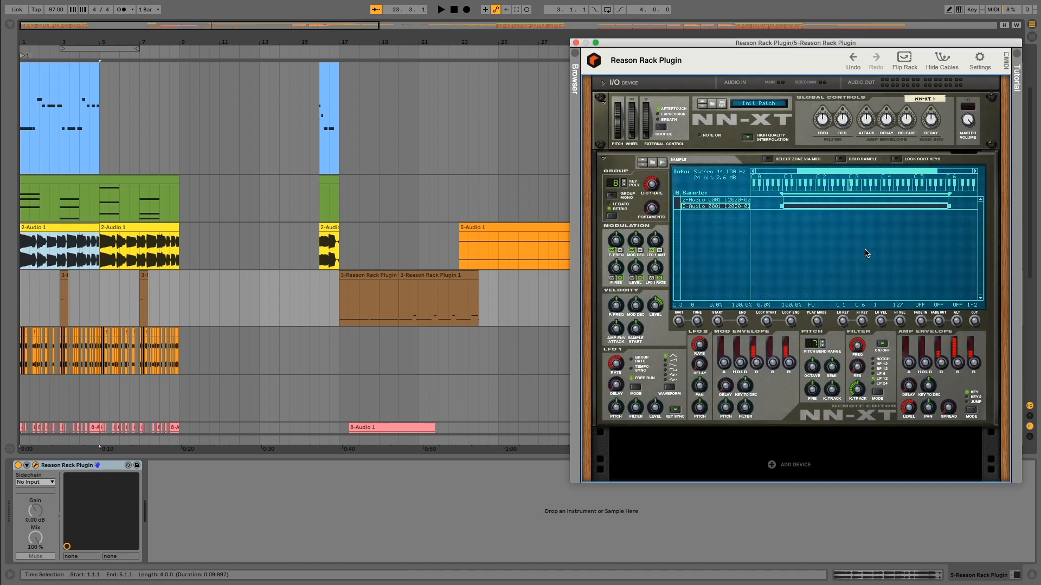
{"action": "left_click", "coordinate": [851, 61]}
{"action": "right_click", "coordinate": [709, 200]}
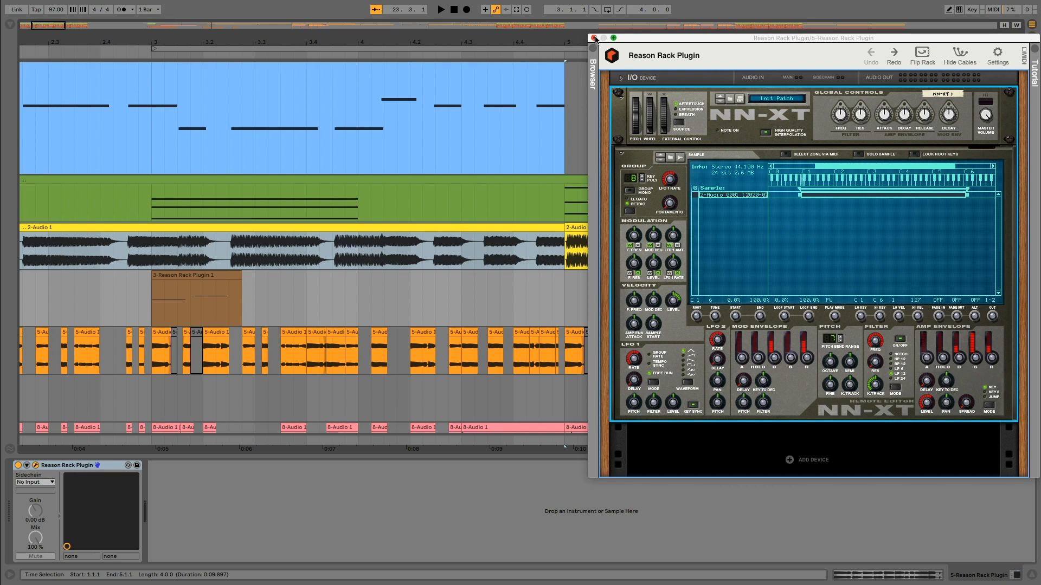
{"action": "left_click", "coordinate": [593, 38]}
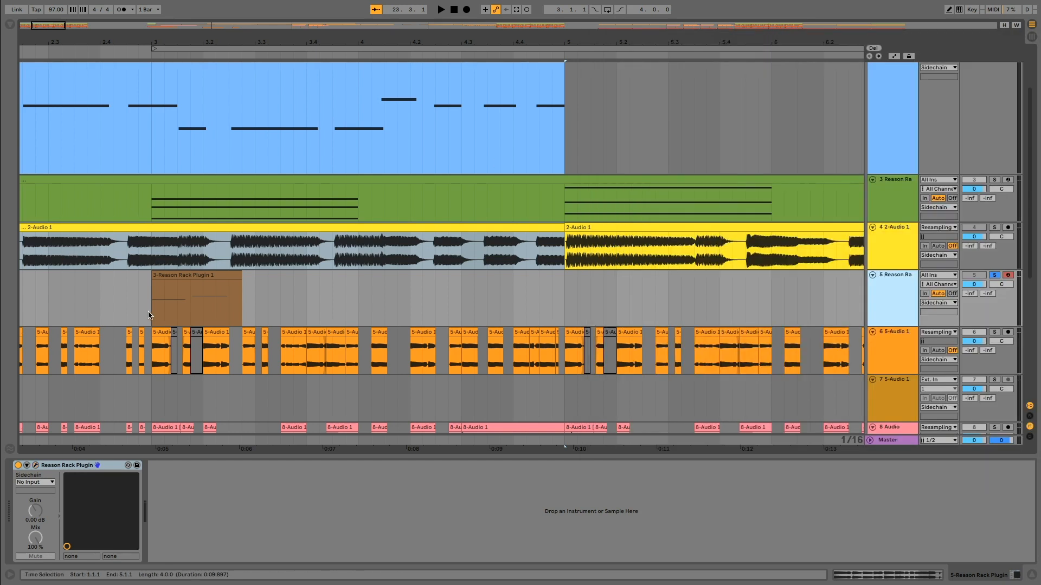
Listen to the soloed Reason Rack clips on track 5, starting with the one at bar 3
{"action": "left_click", "coordinate": [203, 274]}
{"action": "left_click_drag", "start_coordinate": [451, 39], "coordinate": [224, 39]}
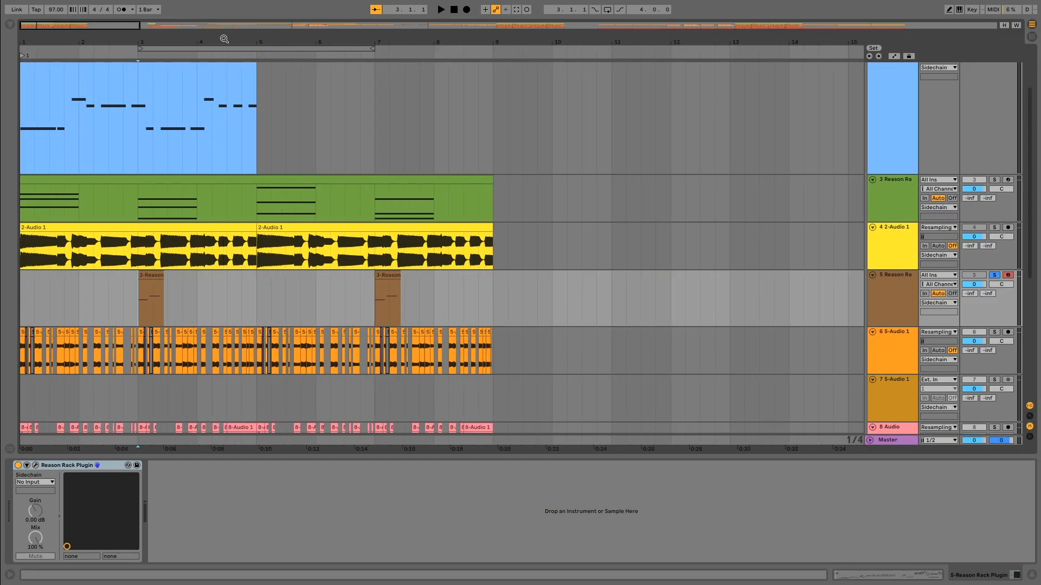
{"action": "key", "text": "space"}
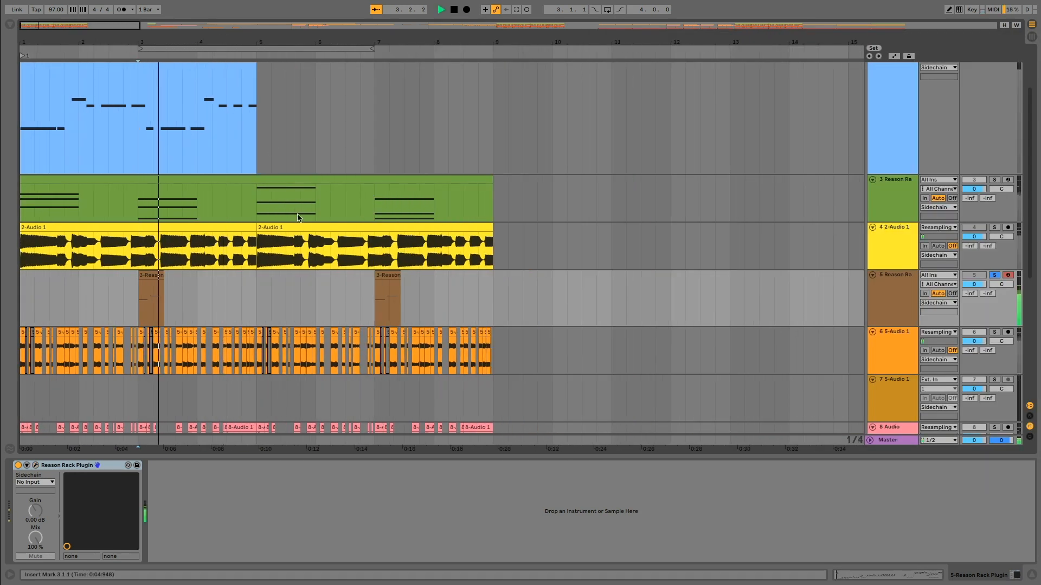
{"action": "left_click_drag", "start_coordinate": [561, 40], "coordinate": [148, 41]}
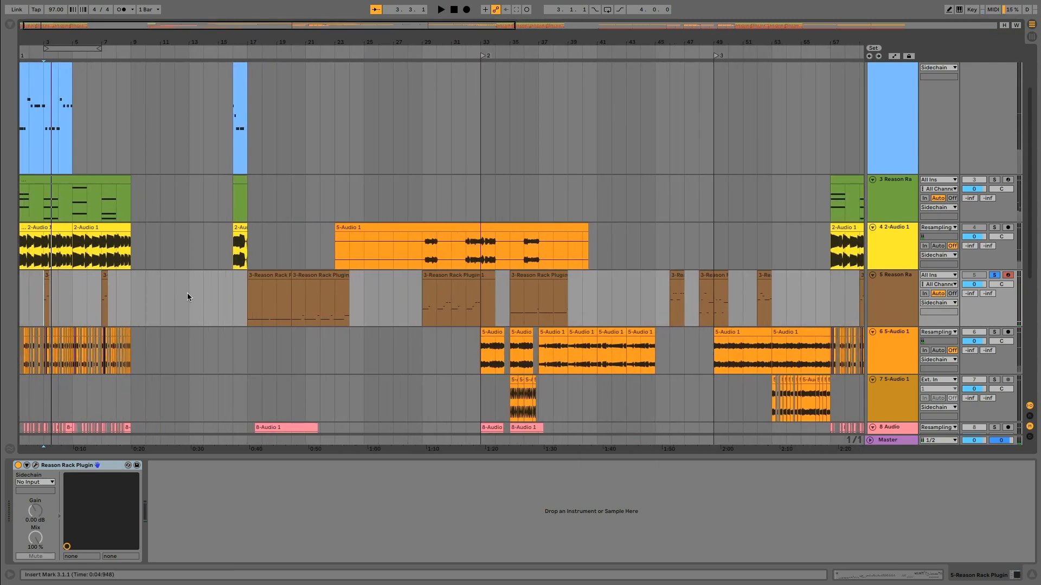
{"action": "key", "text": "space"}
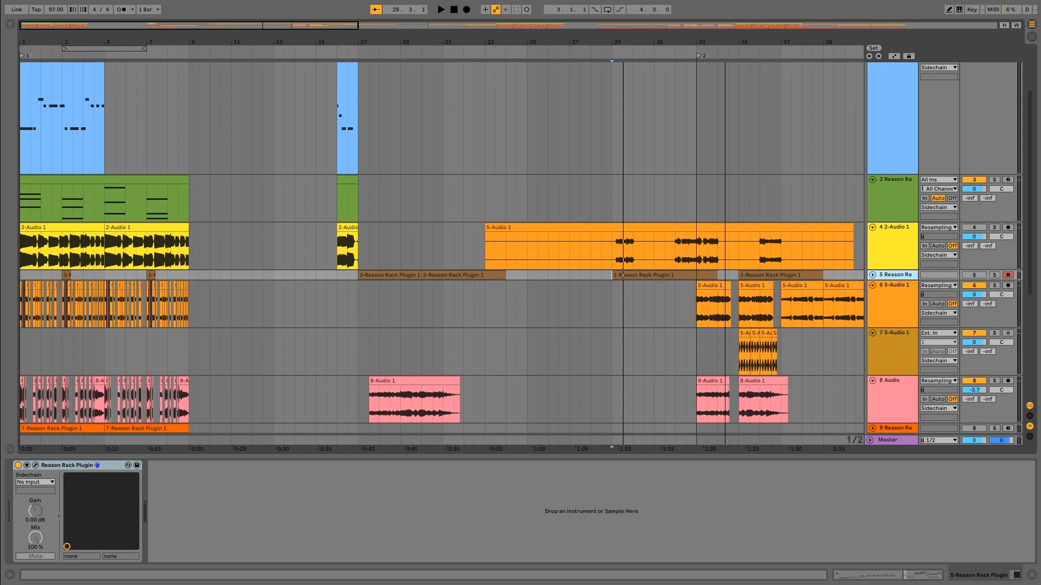
Open the details of the 5-Audio 1 clip at bar 33 on track 6 and play it soloed from its start
{"action": "left_click_drag", "start_coordinate": [724, 44], "coordinate": [397, 58]}
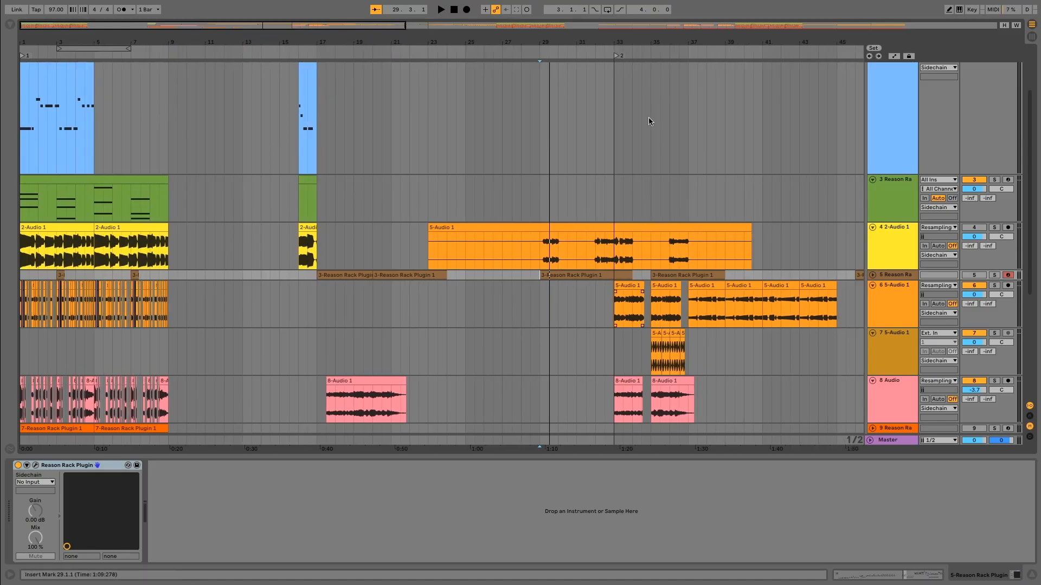
{"action": "left_click_drag", "start_coordinate": [645, 43], "coordinate": [607, 70]}
{"action": "left_click", "coordinate": [572, 284]}
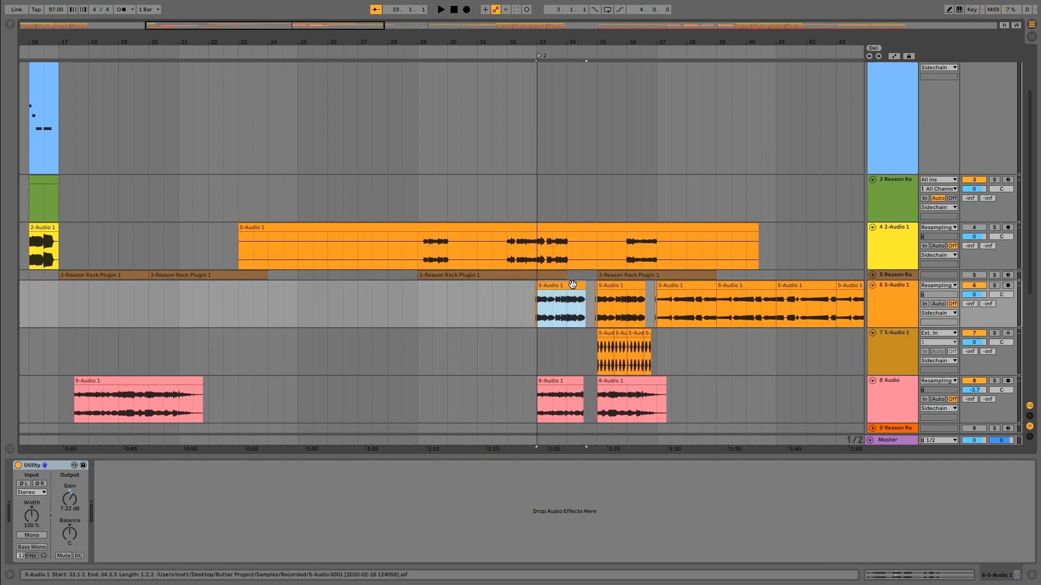
{"action": "double_click", "coordinate": [560, 286]}
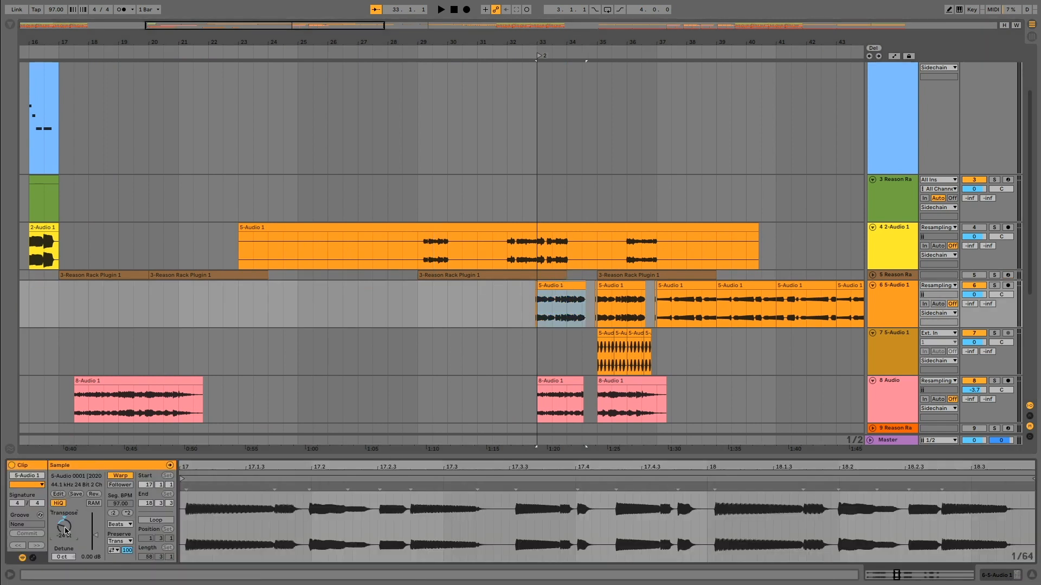
{"action": "left_click", "coordinate": [535, 318]}
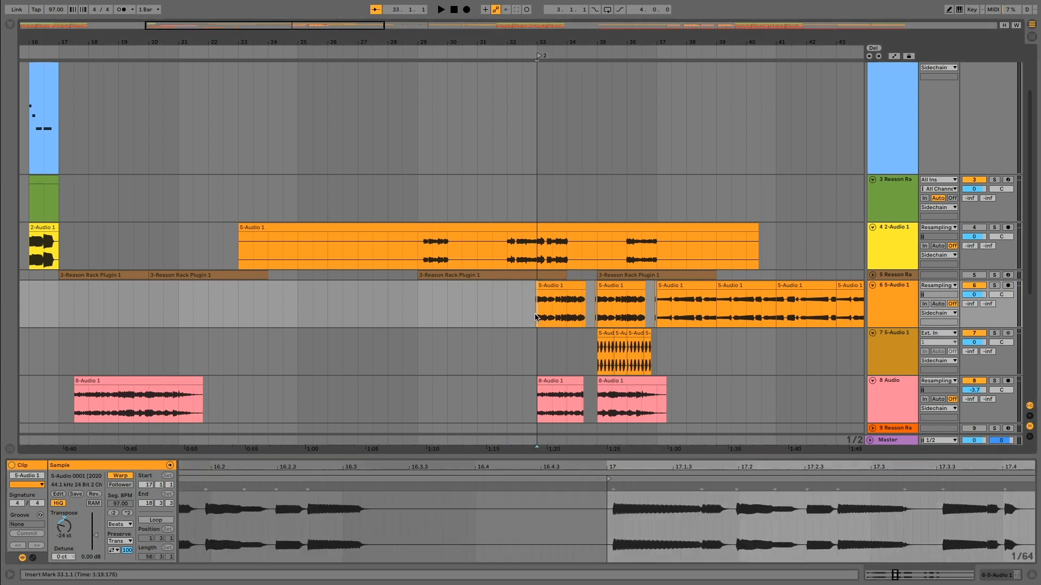
{"action": "key", "text": "space"}
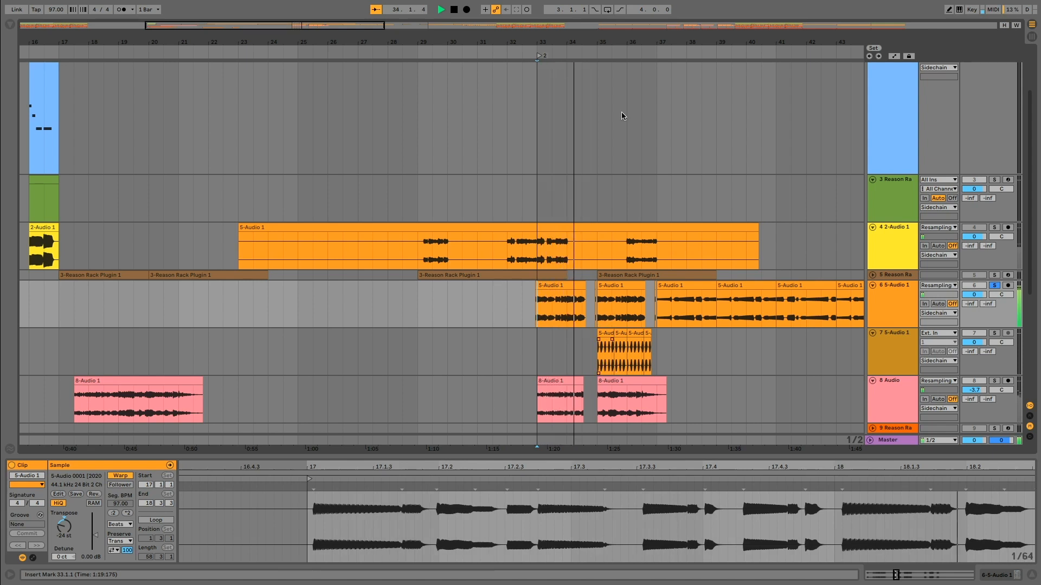
{"action": "key", "text": "space"}
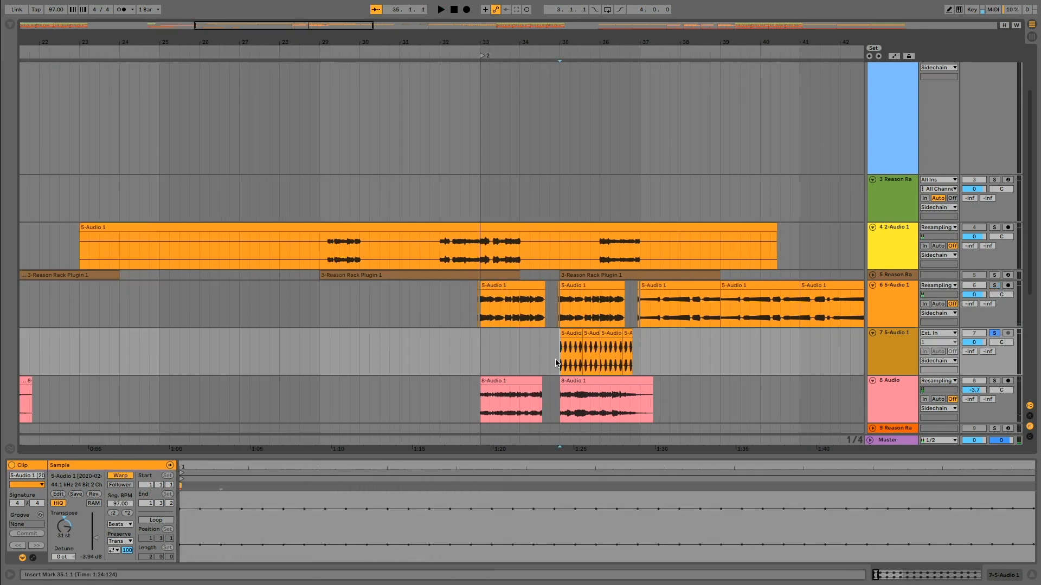
Play the soloed track 7 clips from bar 35, and the soloed track 6 clips from bar 37
{"action": "key", "text": "space"}
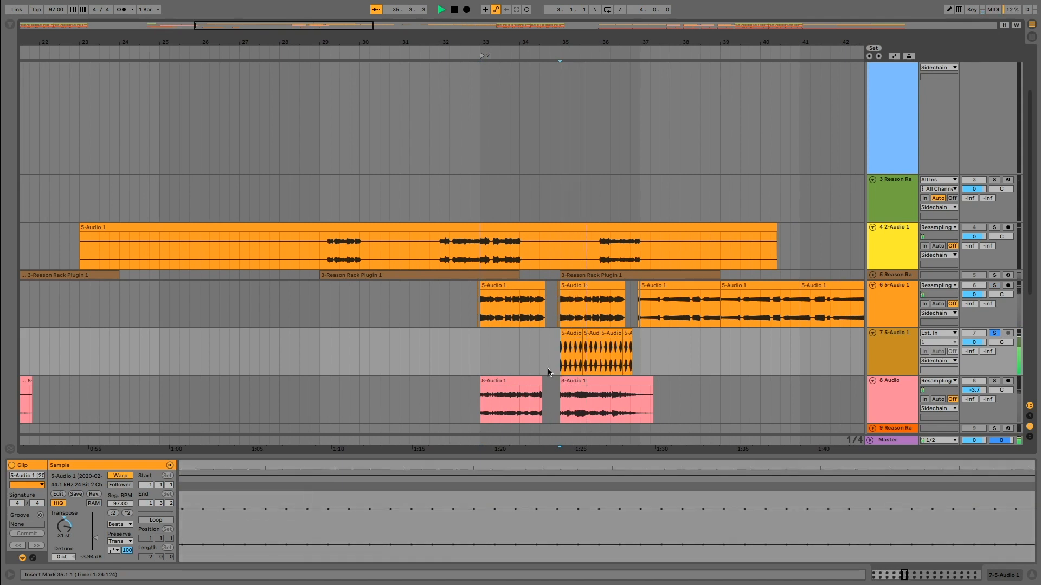
{"action": "key", "text": "space"}
{"action": "left_click_drag", "start_coordinate": [656, 41], "coordinate": [428, 17]}
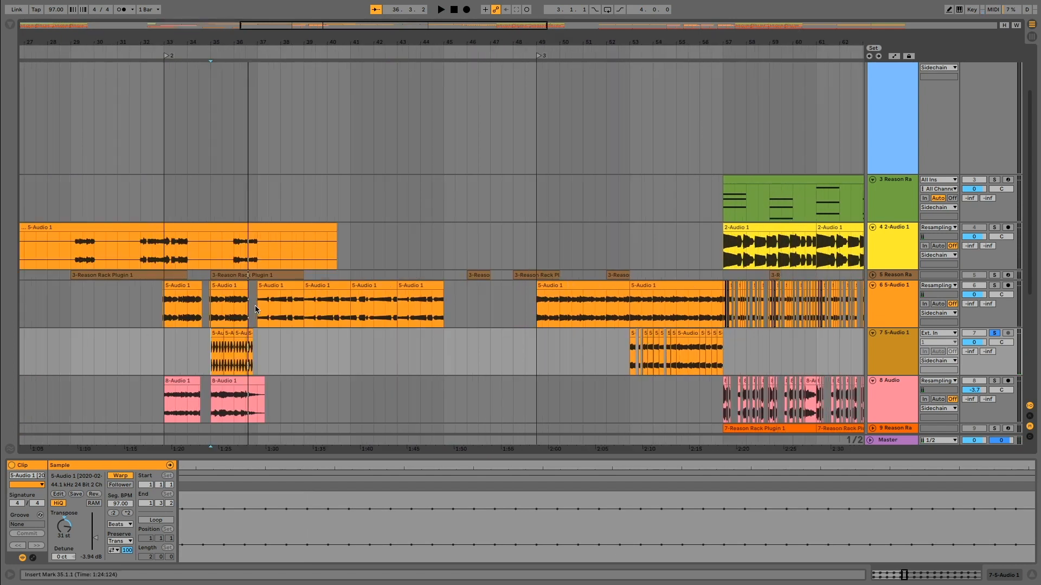
{"action": "left_click", "coordinate": [255, 310]}
{"action": "key", "text": "s"}
{"action": "key", "text": "space"}
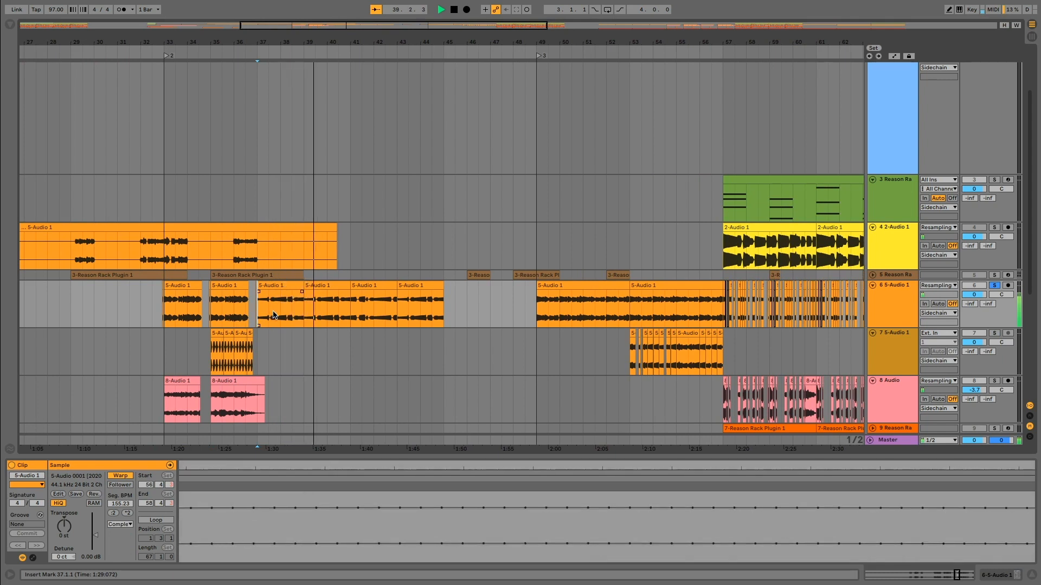
{"action": "key", "text": "space"}
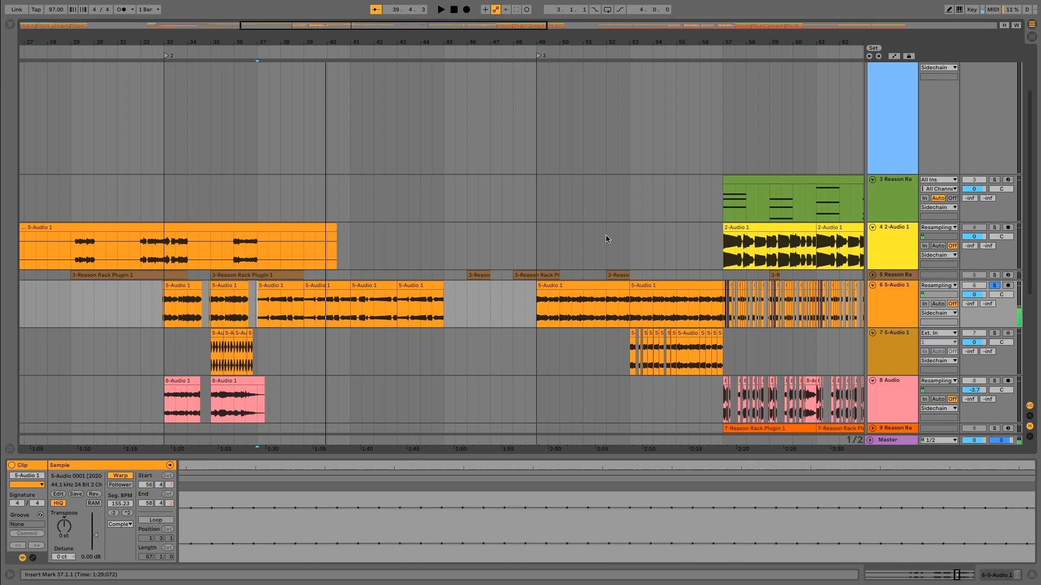
Play the chopped clips on soloed track 6 from bar 57
{"action": "left_click_drag", "start_coordinate": [648, 33], "coordinate": [398, 330]}
{"action": "left_click", "coordinate": [464, 319]}
{"action": "key", "text": "space"}
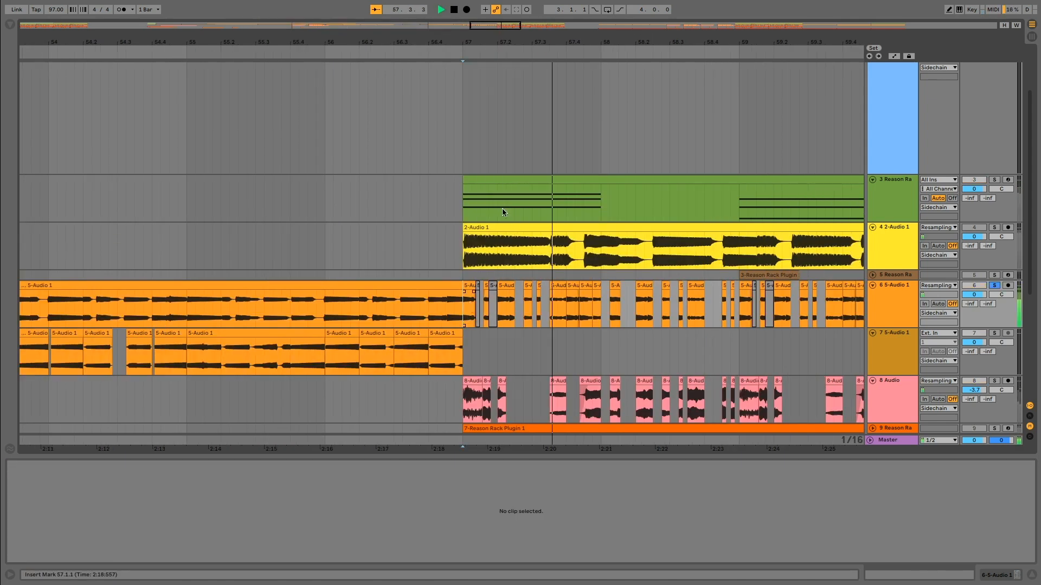
{"action": "left_click_drag", "start_coordinate": [561, 39], "coordinate": [295, 4]}
{"action": "left_click_drag", "start_coordinate": [495, 42], "coordinate": [347, 46]}
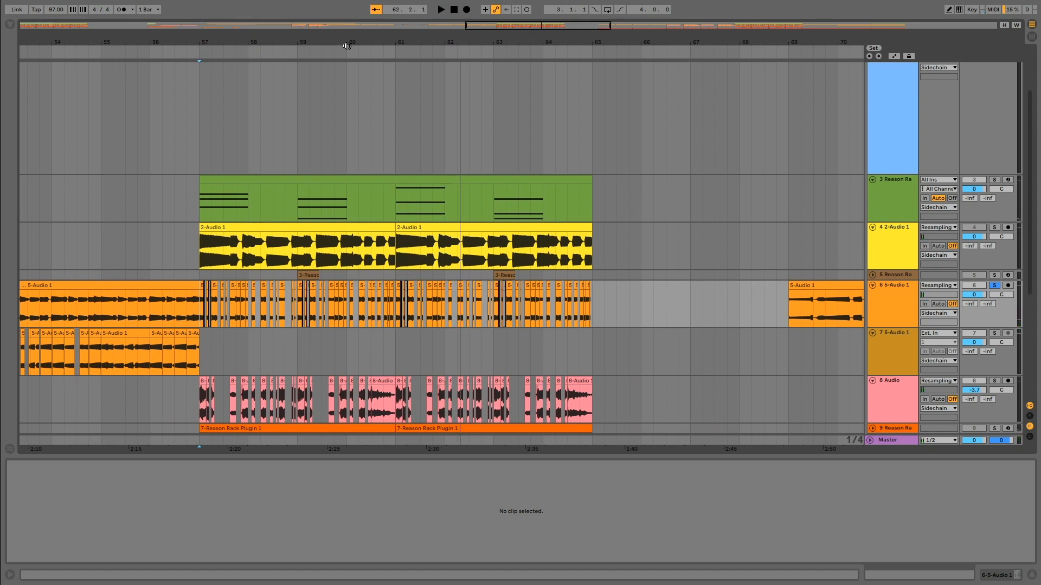
Play soloed track 6 from bar 93 and select the 5-Audio 1 clip spanning bars 93 to 97 to view its waveform
{"action": "left_click_drag", "start_coordinate": [751, 38], "coordinate": [490, 44]}
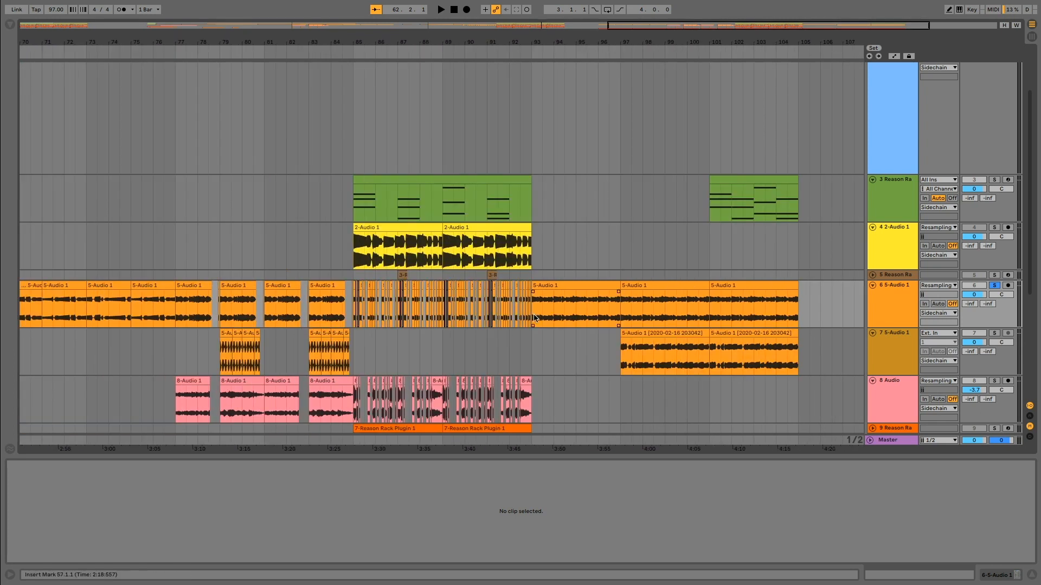
{"action": "left_click", "coordinate": [532, 317]}
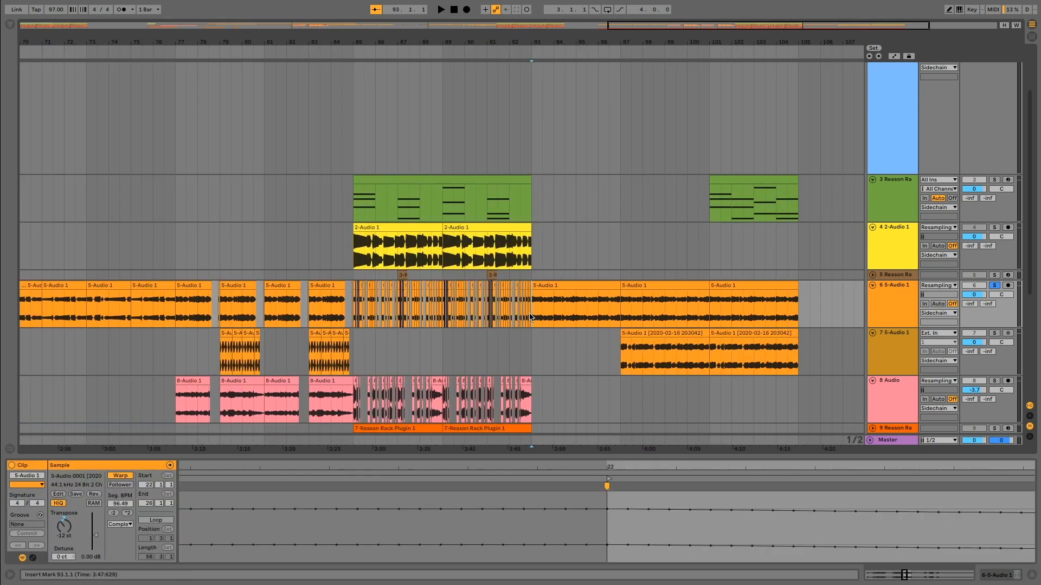
{"action": "key", "text": "space"}
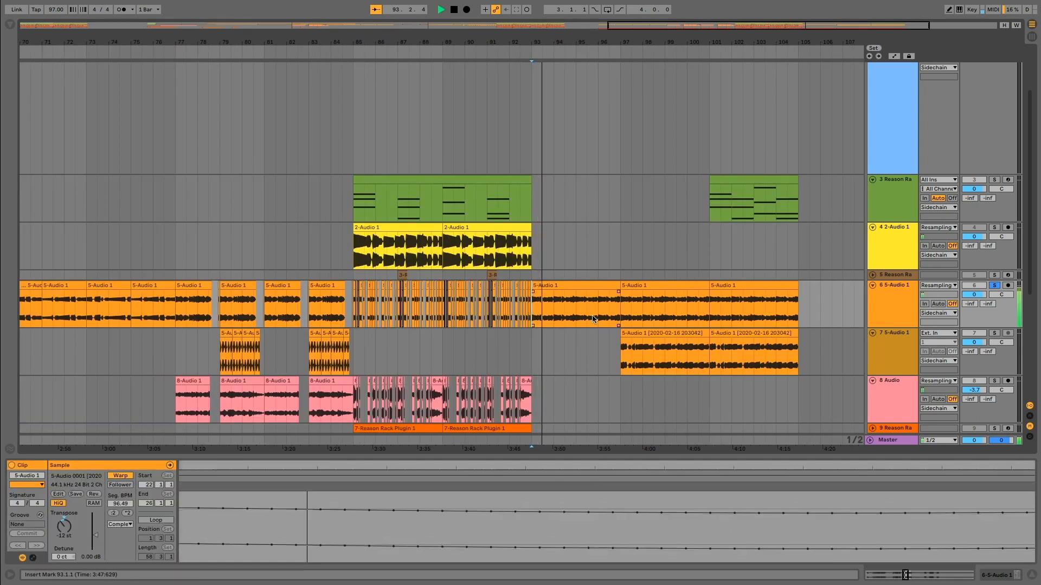
{"action": "left_click", "coordinate": [597, 279]}
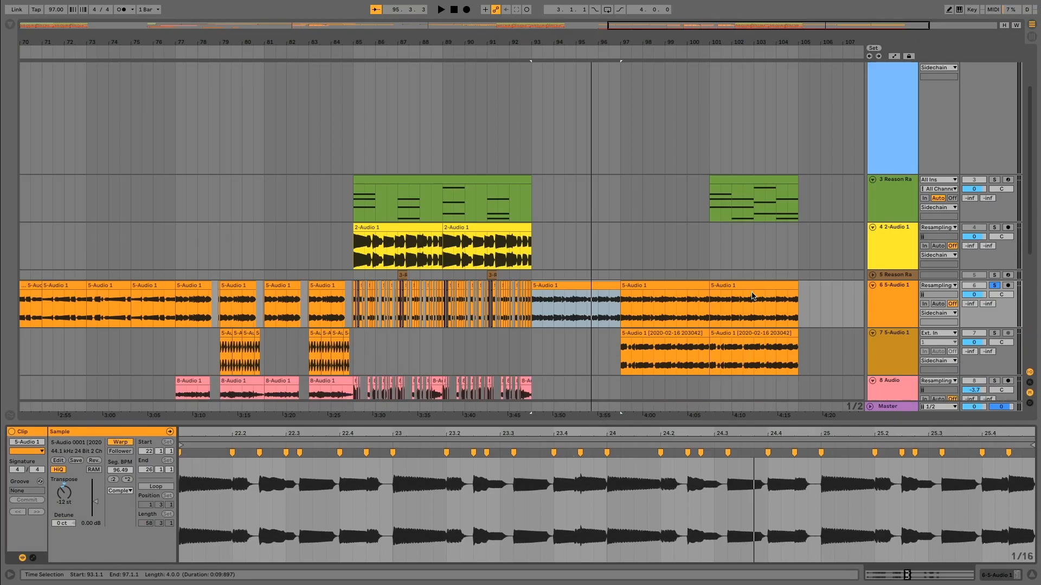
Play soloed tracks 6 and 7 together from bar 96, and the track 7 clip at bar 97 soloed on its own
{"action": "left_click", "coordinate": [609, 307]}
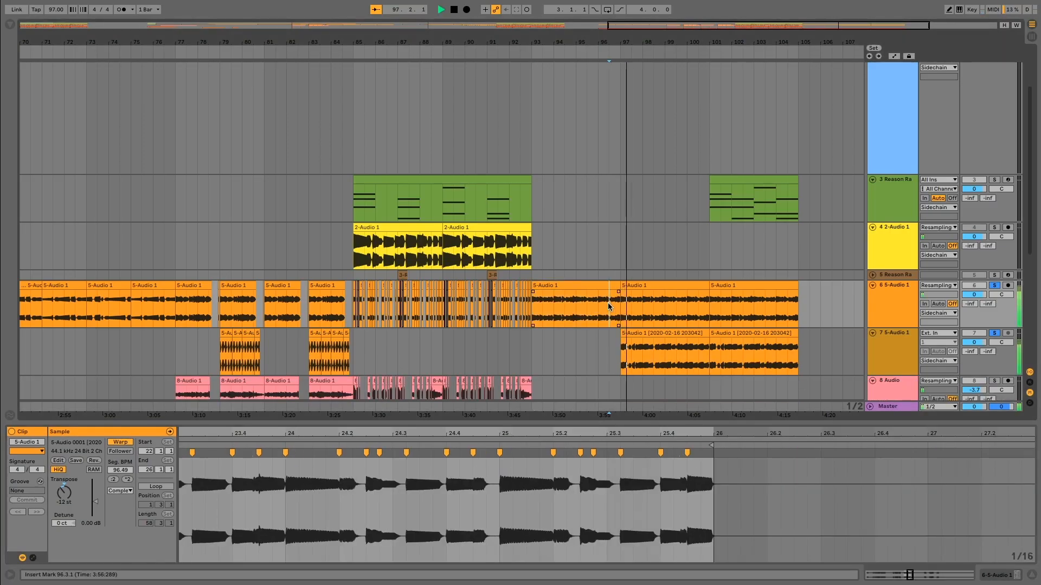
{"action": "scroll", "coordinate": [604, 347], "scroll_direction": "down", "scroll_amount": 1}
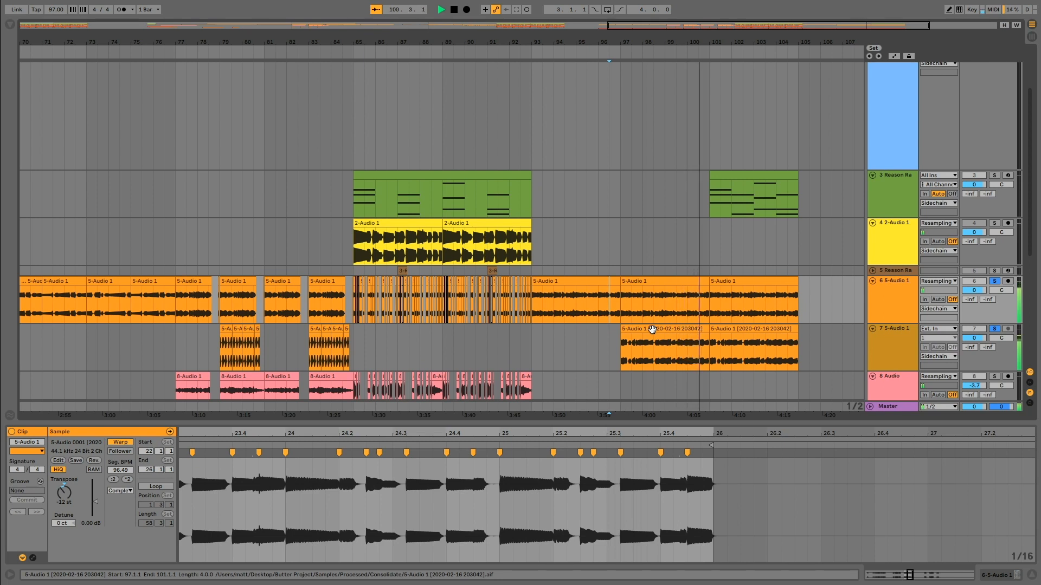
{"action": "left_click", "coordinate": [652, 331]}
{"action": "key", "text": "space"}
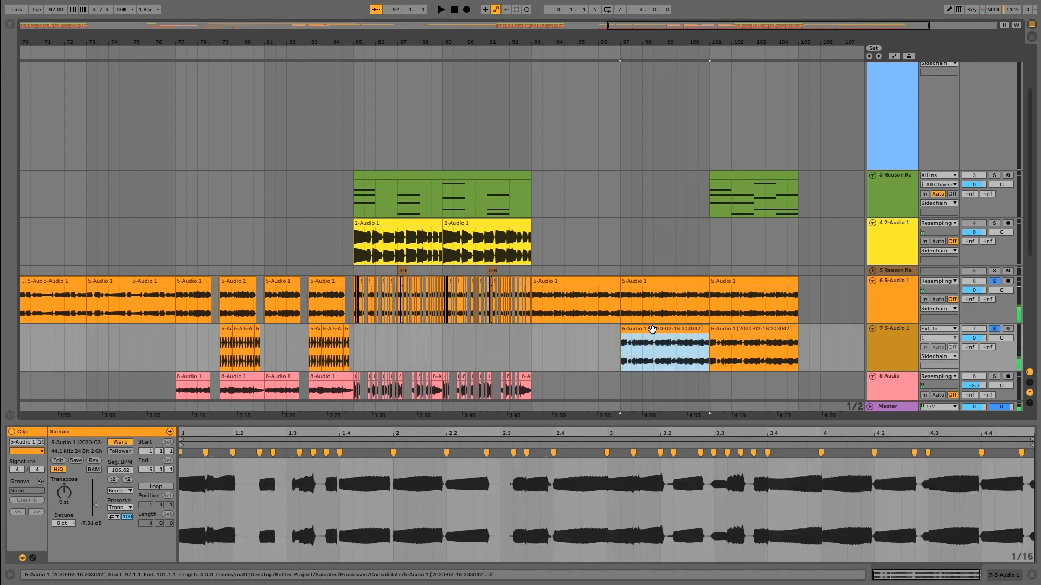
{"action": "key", "text": "space"}
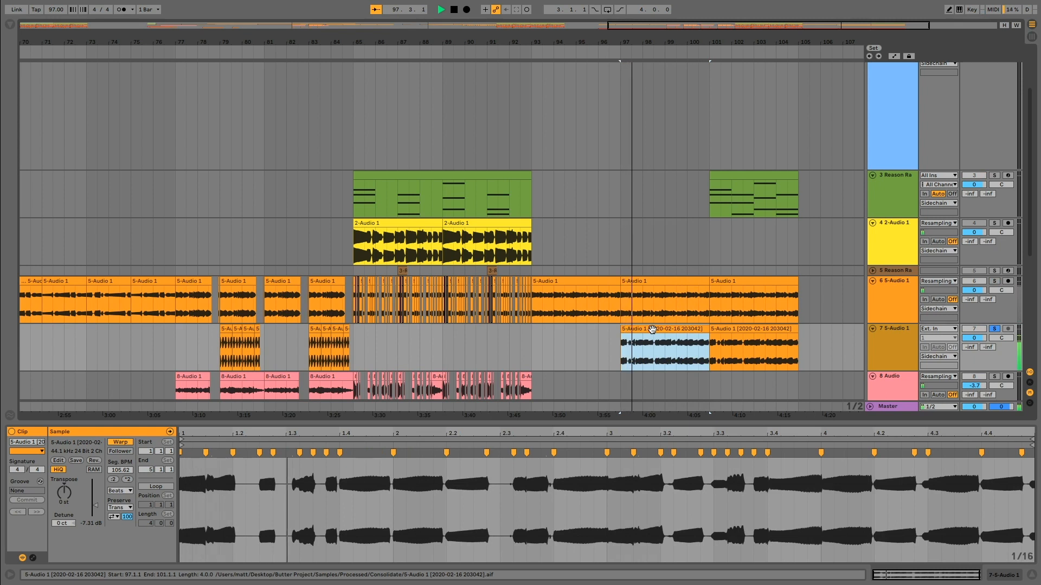
{"action": "key", "text": "space"}
Compare the clip details and waveforms of the track 6 and track 7 clips at bar 97
{"action": "left_click", "coordinate": [653, 281]}
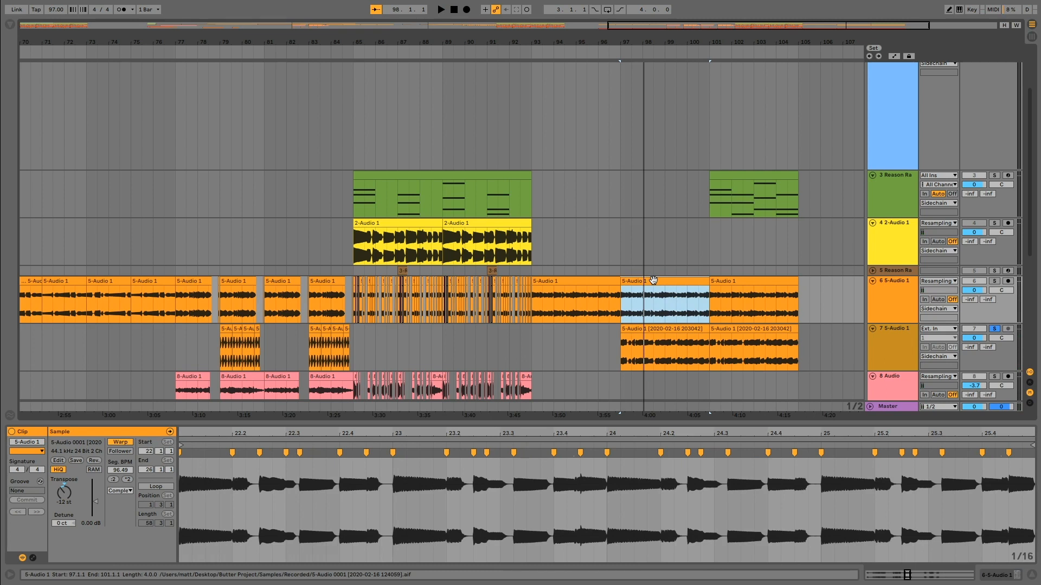
{"action": "left_click", "coordinate": [662, 346]}
{"action": "left_click", "coordinate": [668, 295]}
{"action": "left_click", "coordinate": [668, 328]}
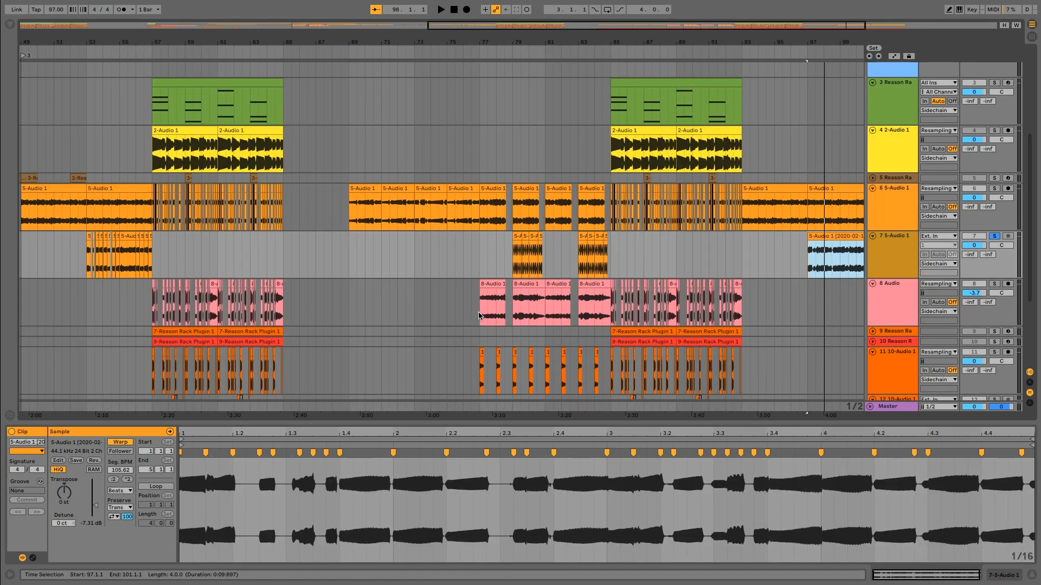
Play soloed track 8 from bar 77 and view the Scenic and Pulveriser devices in track 9's Reason Rack Plugin
{"action": "left_click", "coordinate": [479, 316]}
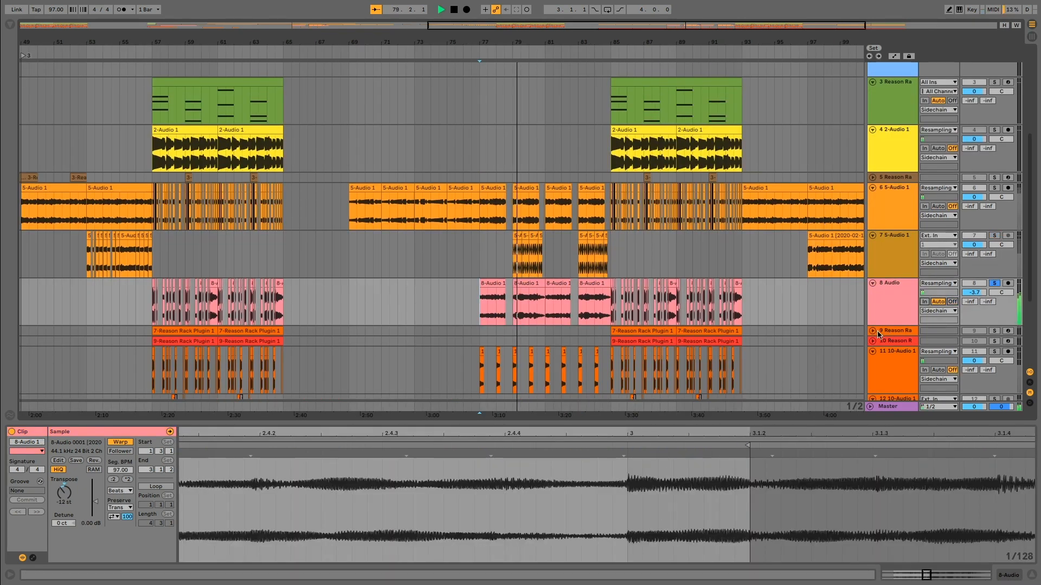
{"action": "left_click", "coordinate": [890, 331]}
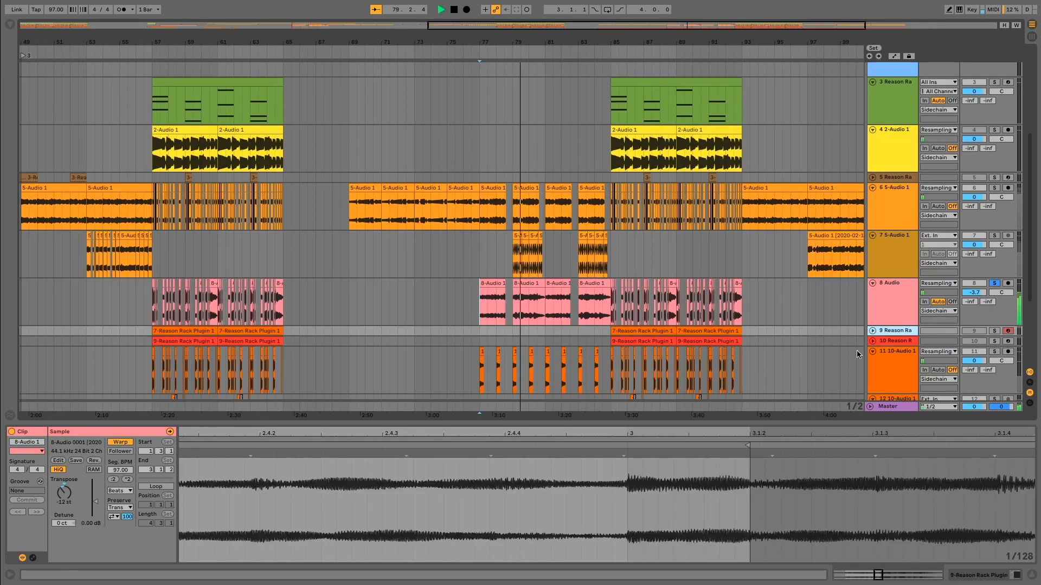
{"action": "double_click", "coordinate": [894, 331]}
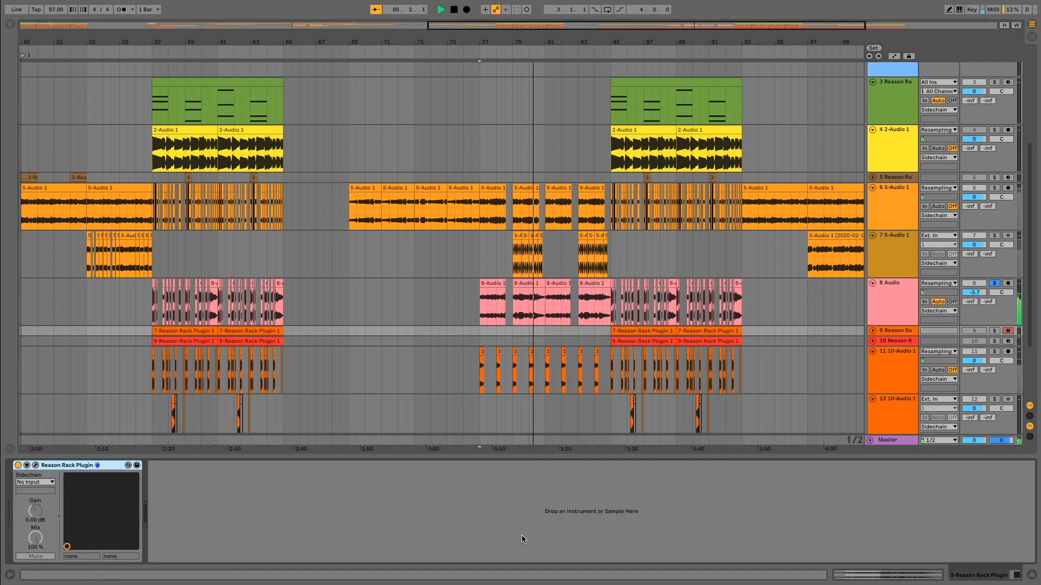
{"action": "left_click", "coordinate": [35, 465]}
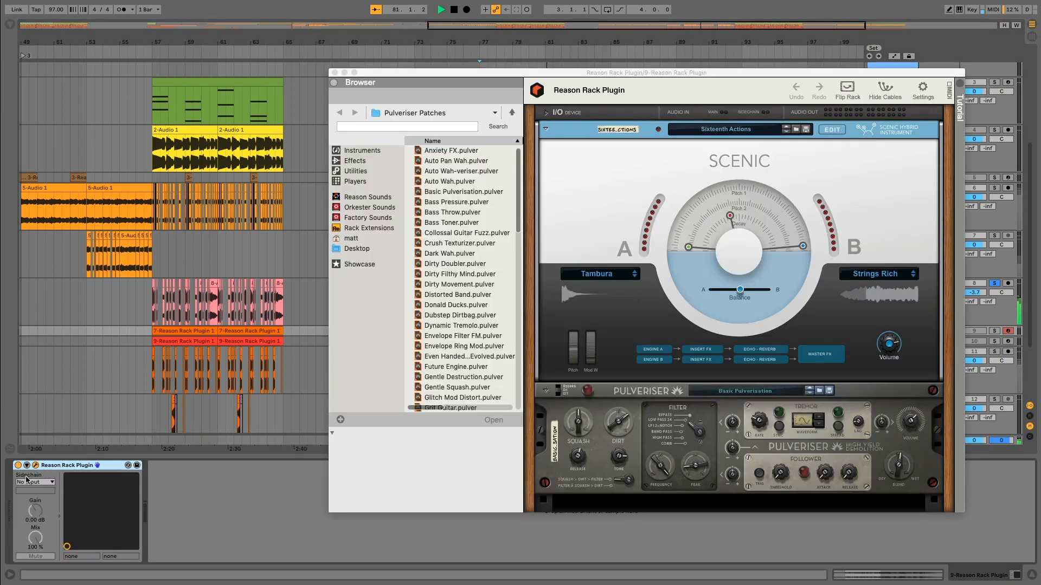
{"action": "key", "text": "space"}
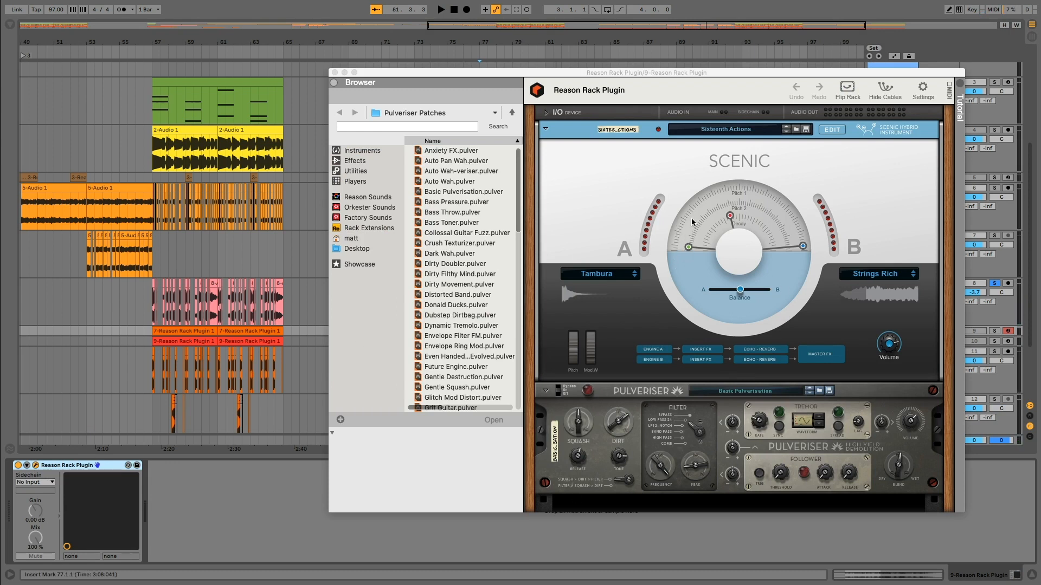
{"action": "left_click", "coordinate": [334, 72]}
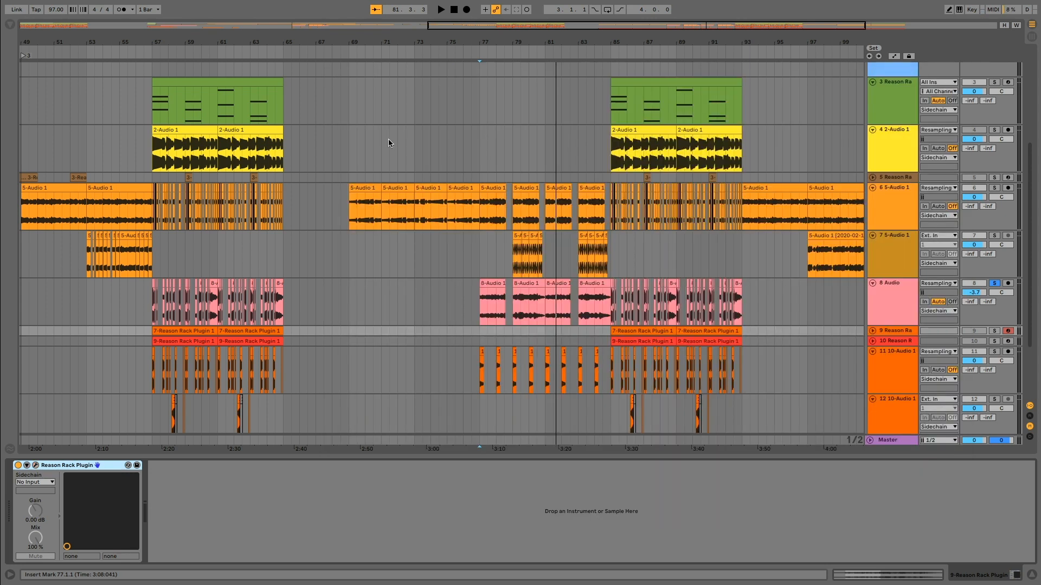
Play soloed track 11 from bar 77 and view the Parsec device in track 10's Reason Rack Plugin
{"action": "left_click", "coordinate": [479, 382]}
{"action": "key", "text": "space"}
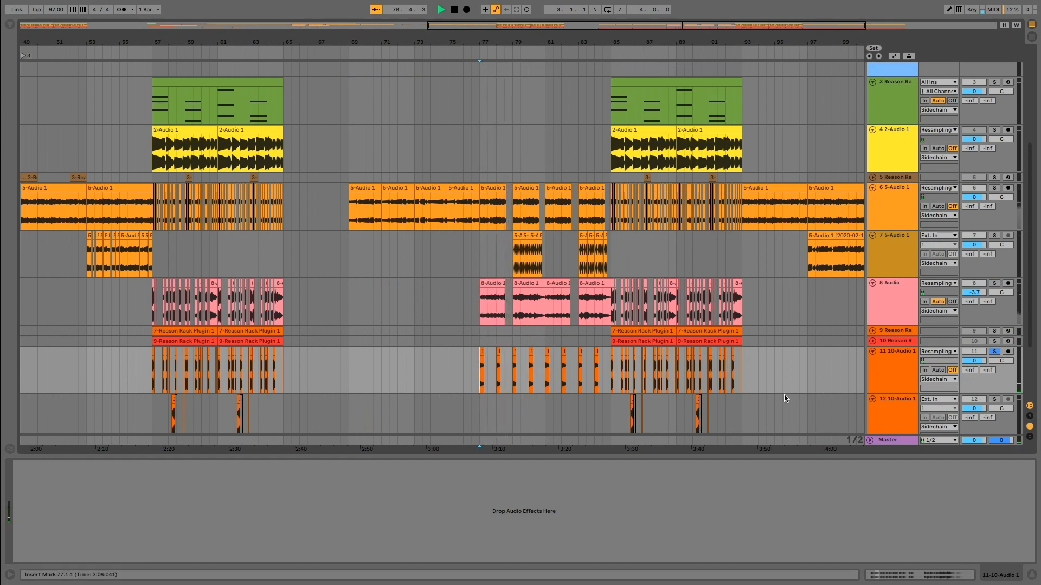
{"action": "scroll", "coordinate": [783, 393], "scroll_direction": "down", "scroll_amount": 1}
{"action": "scroll", "coordinate": [784, 393], "scroll_direction": "down", "scroll_amount": 2}
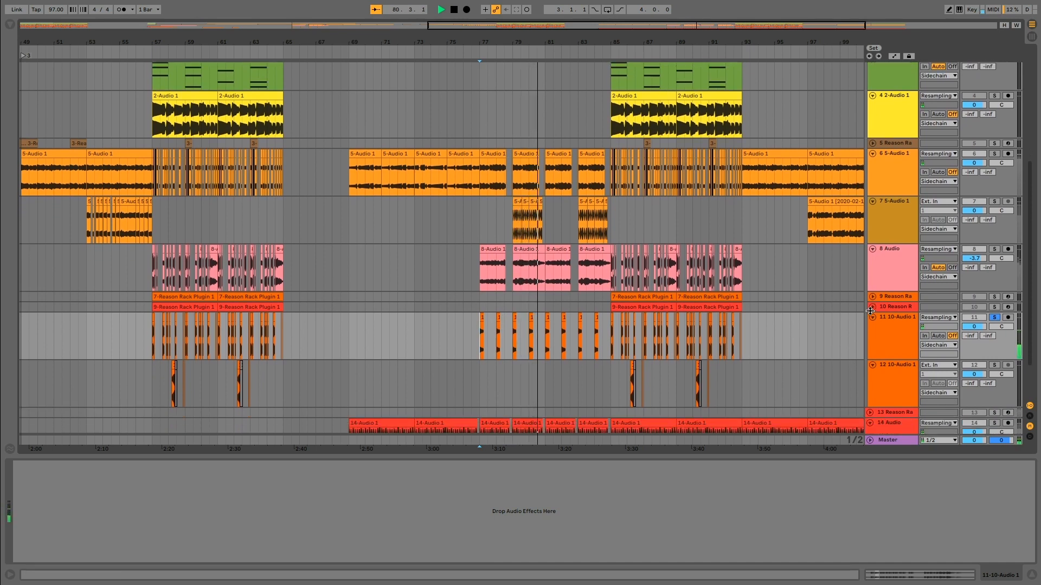
{"action": "left_click", "coordinate": [900, 307]}
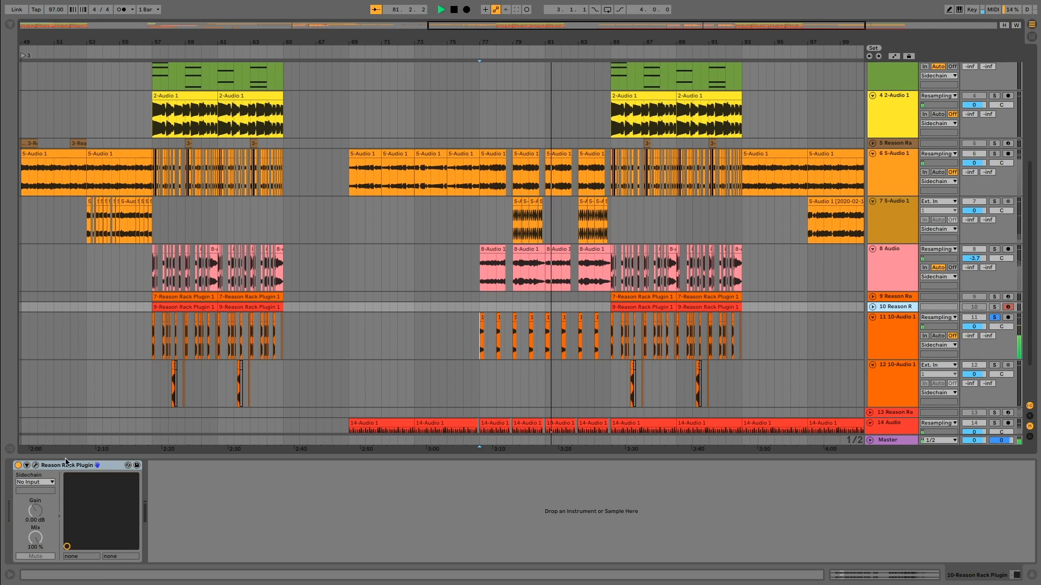
{"action": "left_click", "coordinate": [35, 466]}
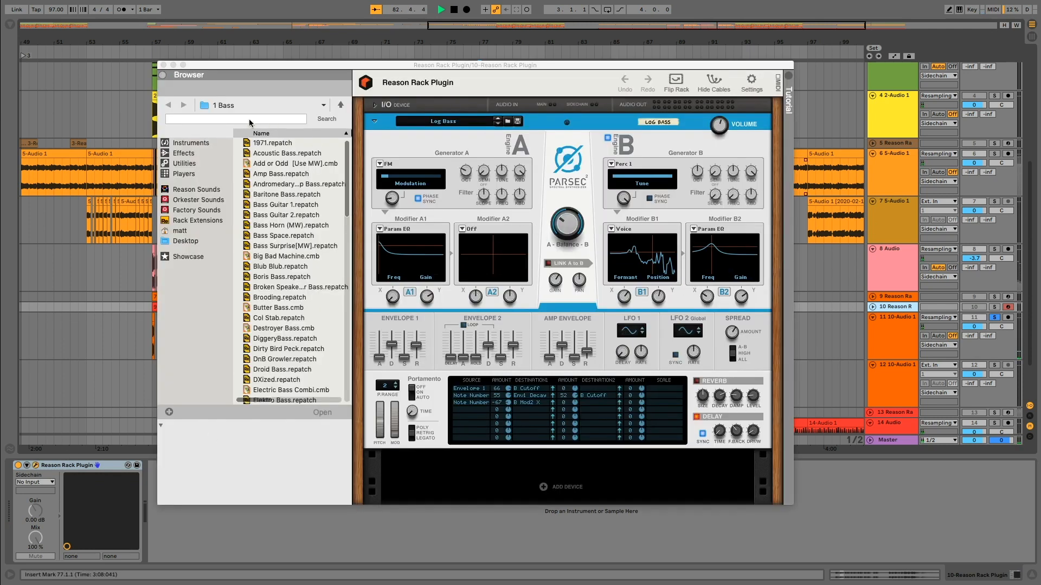
{"action": "left_click", "coordinate": [162, 65]}
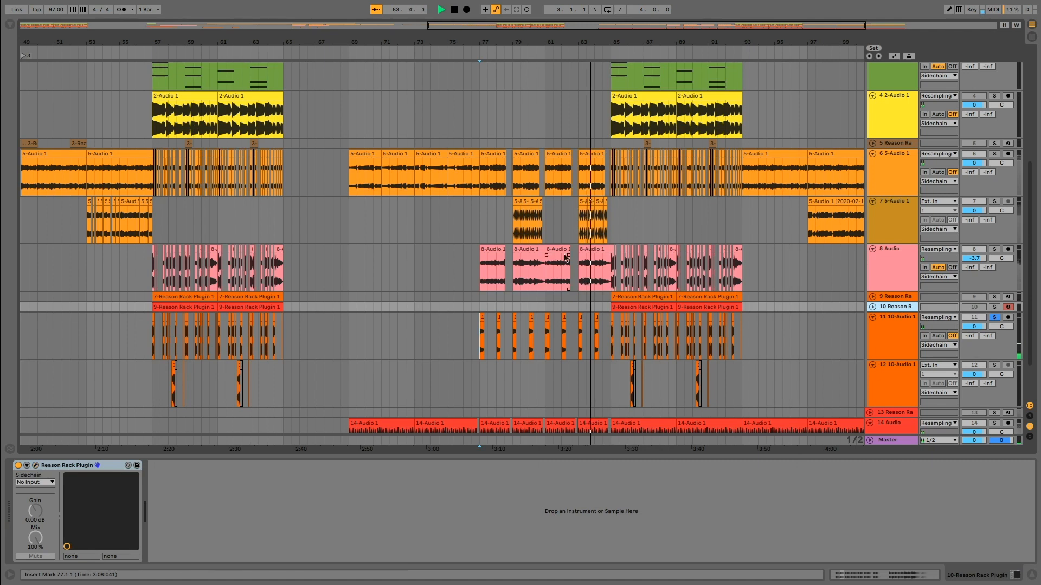
Play the soloed track 11 chops from bar 85, and play from 86.1.4 at the track 12 clips with the other tracks unsoloed
{"action": "left_click_drag", "start_coordinate": [621, 38], "coordinate": [568, 408]}
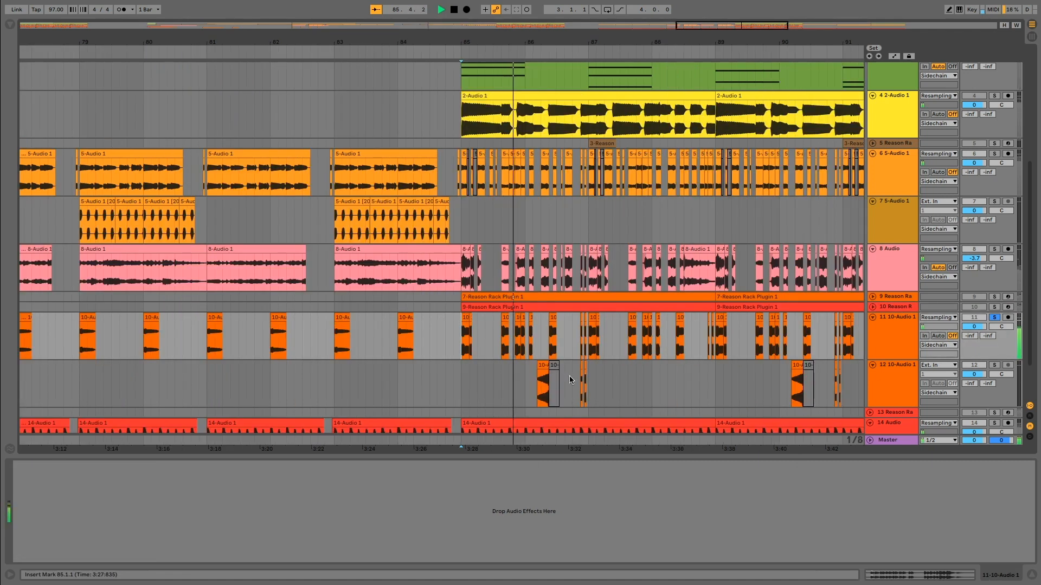
{"action": "left_click", "coordinate": [534, 388]}
{"action": "key", "text": "space"}
{"action": "key", "text": "space"}
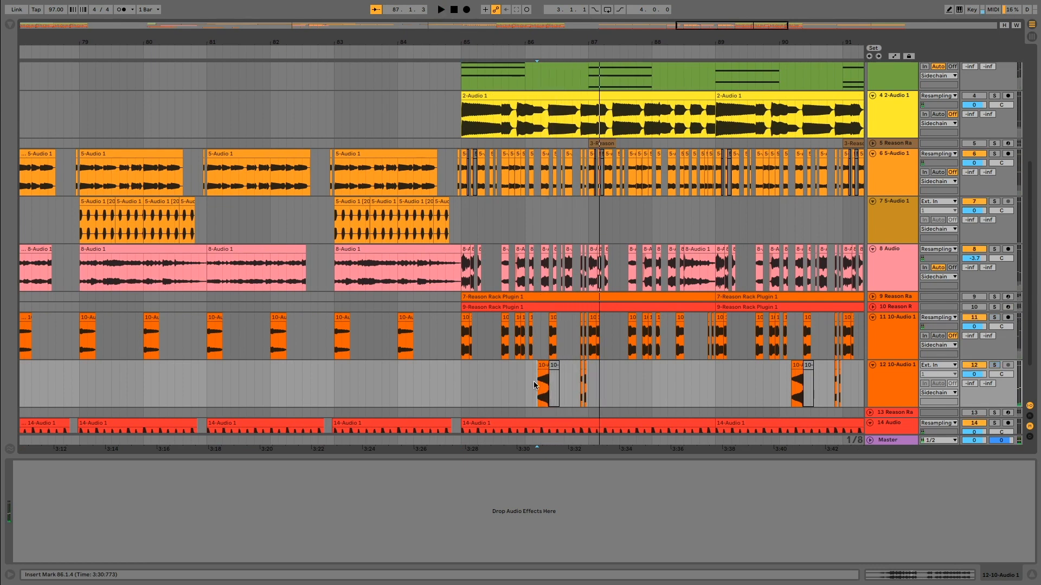
{"action": "key", "text": "space"}
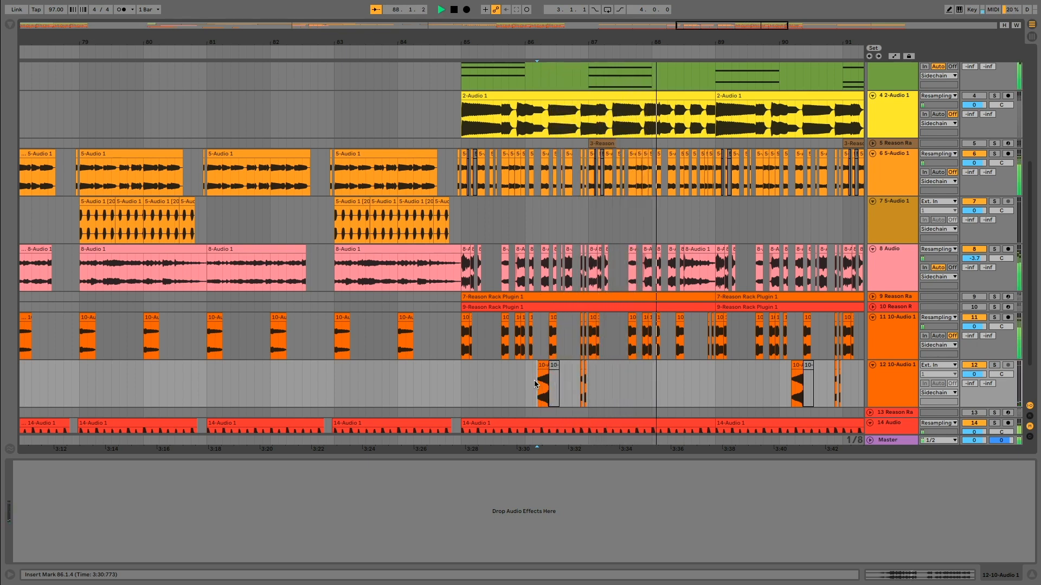
View the Drum Sequencer and Umpf Retro Beats devices in track 13's Reason Rack Plugin
{"action": "scroll", "coordinate": [587, 251], "scroll_direction": "down", "scroll_amount": 10}
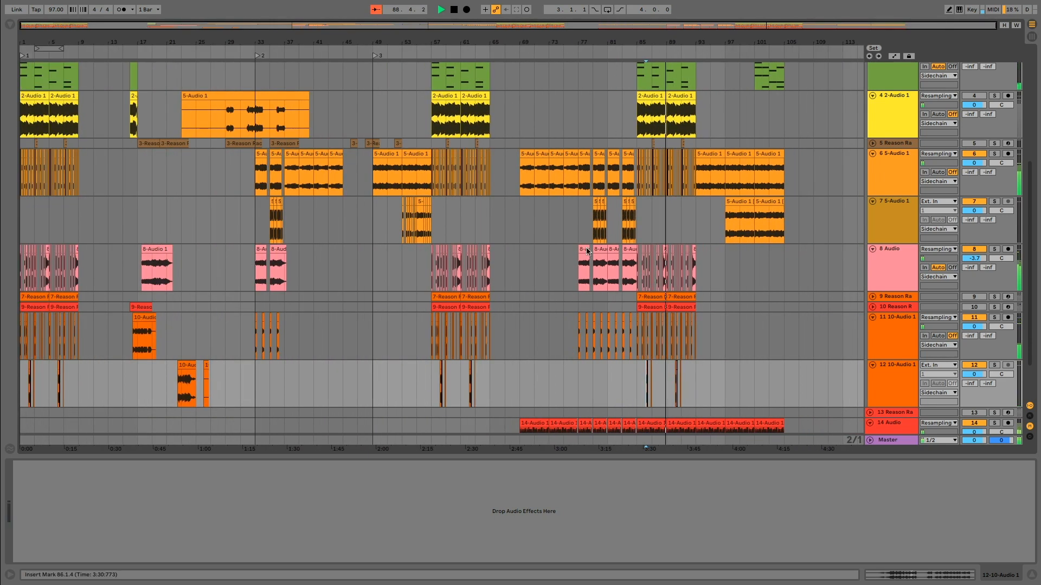
{"action": "scroll", "coordinate": [588, 271], "scroll_direction": "down", "scroll_amount": 3}
{"action": "left_click", "coordinate": [890, 357]}
{"action": "key", "text": "space"}
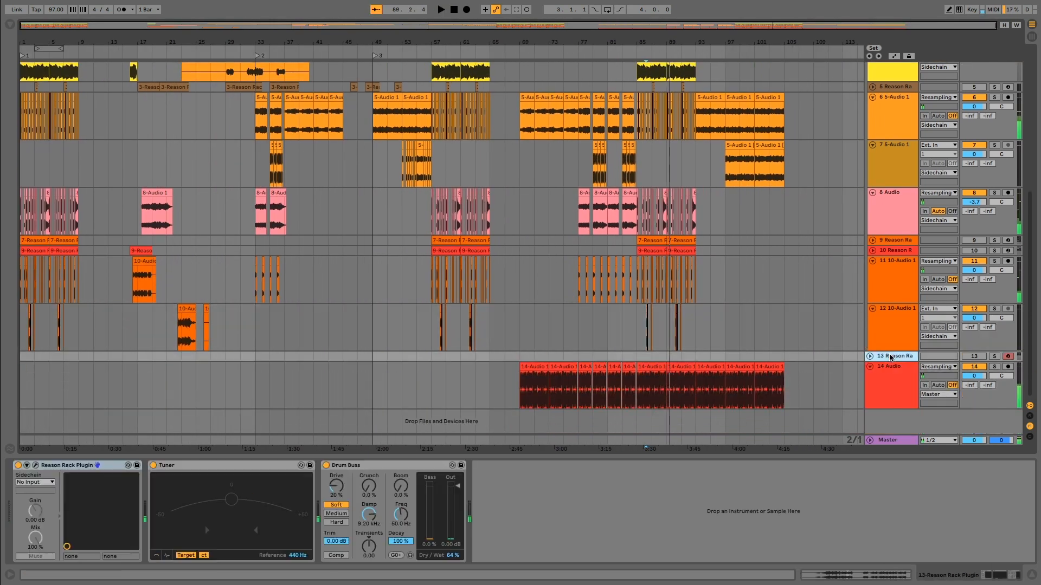
{"action": "left_click", "coordinate": [36, 466]}
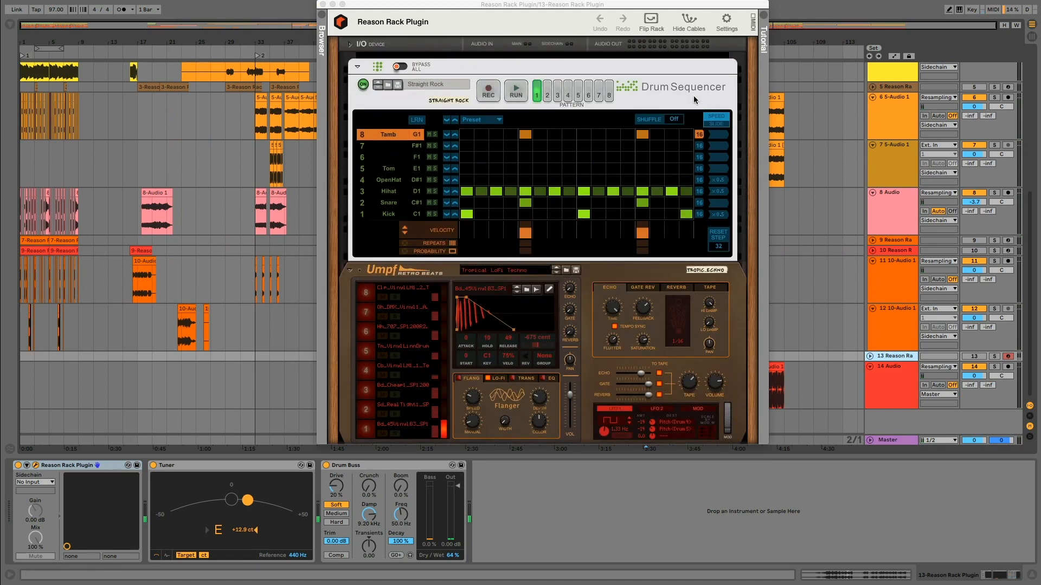
{"action": "scroll", "coordinate": [644, 171], "scroll_direction": "down", "scroll_amount": 1}
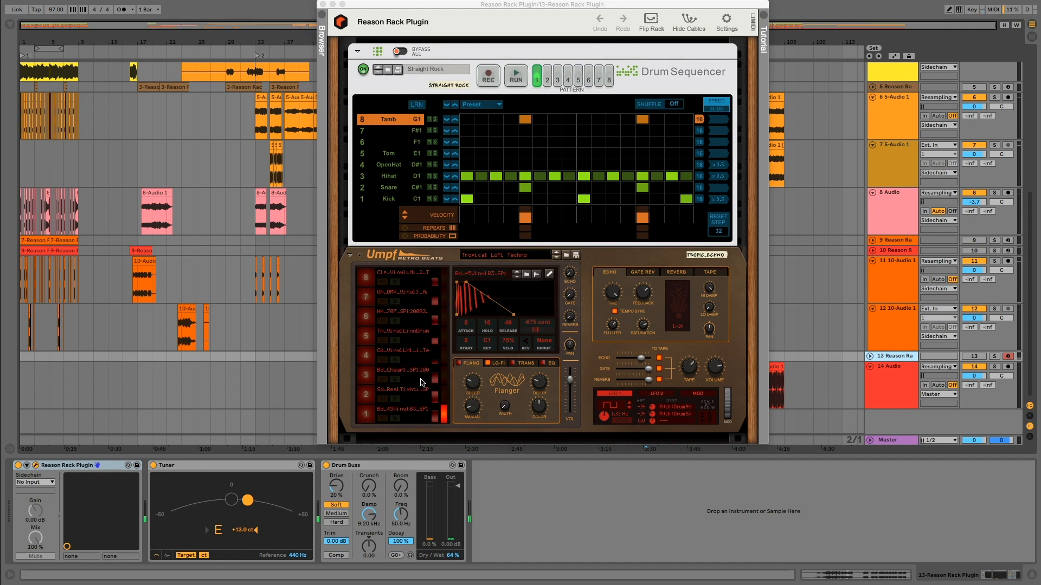
{"action": "left_click", "coordinate": [322, 5]}
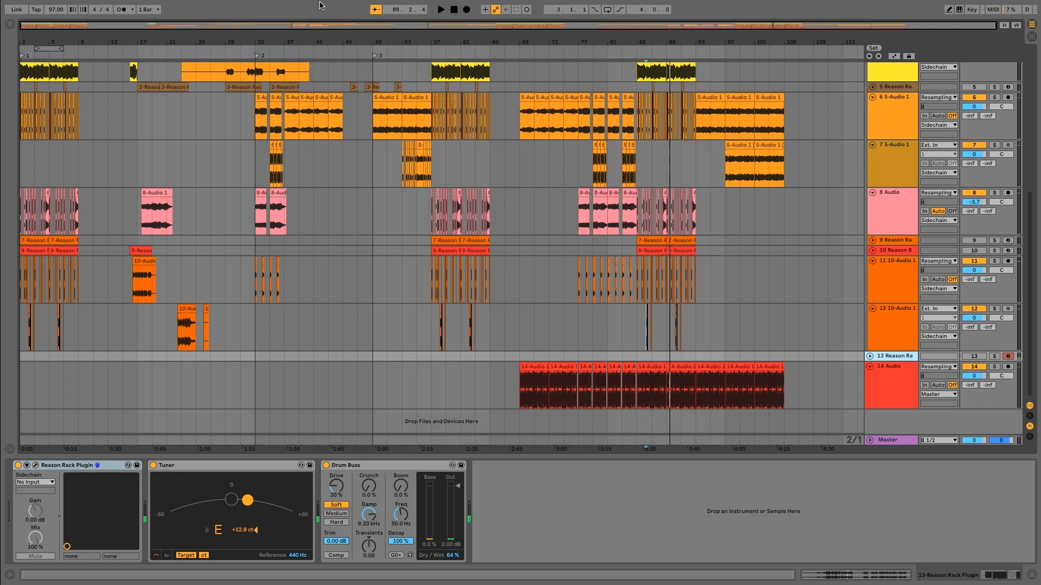
View the StringWERK device in track 3's Reason Rack Plugin, starting from its MIDI clips at bar 85
{"action": "scroll", "coordinate": [601, 345], "scroll_direction": "up", "scroll_amount": 4}
{"action": "scroll", "coordinate": [576, 95], "scroll_direction": "right", "scroll_amount": 5}
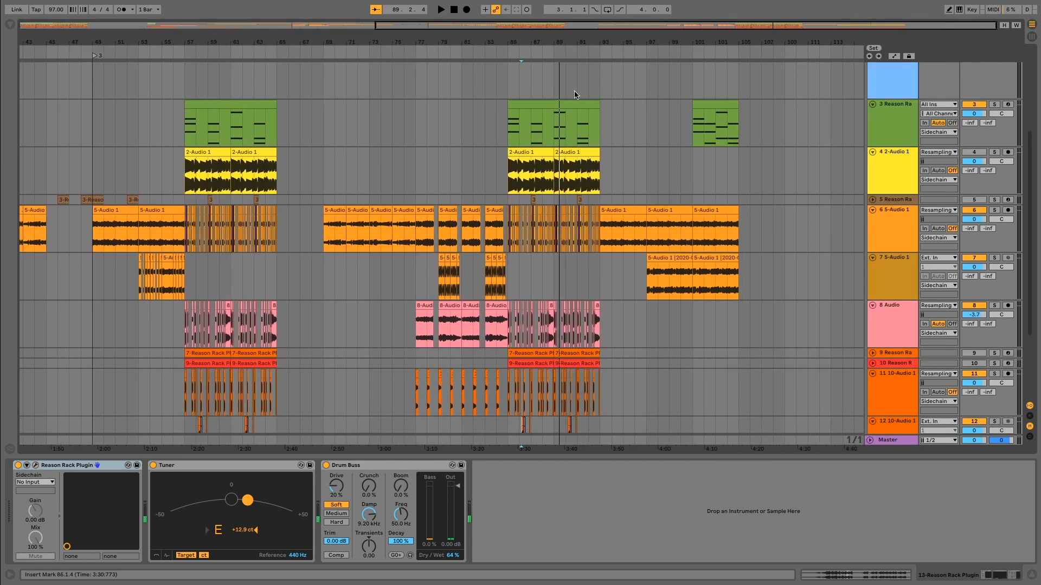
{"action": "left_click", "coordinate": [563, 101]}
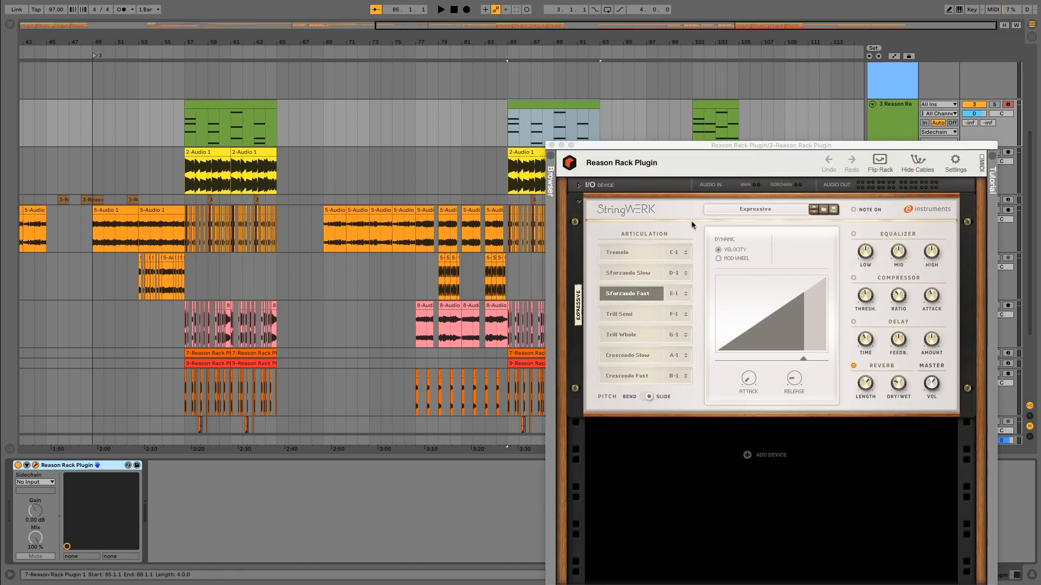
{"action": "left_click", "coordinate": [551, 146]}
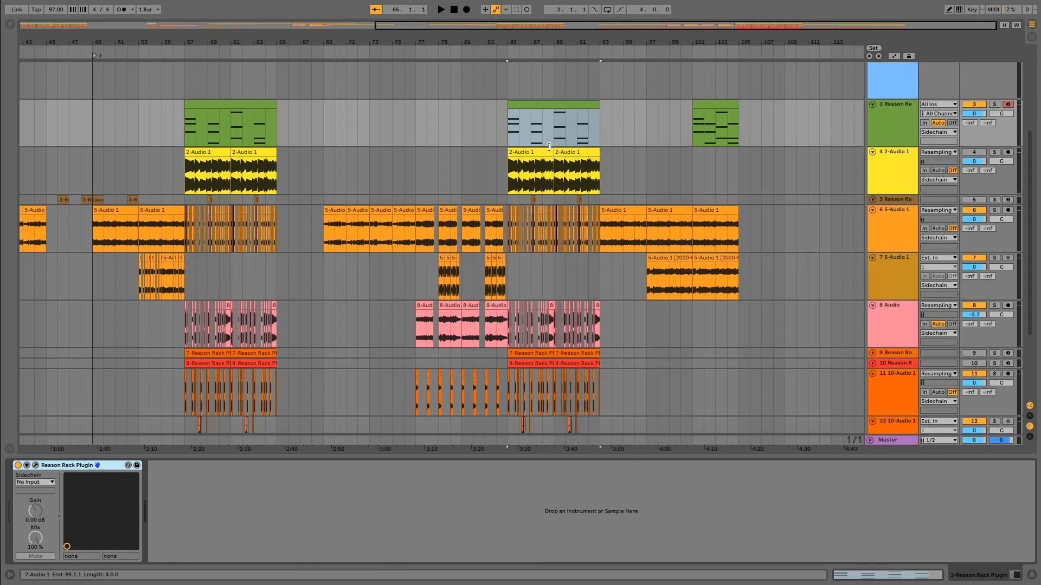
Play the full arrangement from bar 85 with all tracks and examine the layered clips across the section
{"action": "left_click", "coordinate": [505, 186]}
{"action": "key", "text": "space"}
{"action": "left_click_drag", "start_coordinate": [495, 44], "coordinate": [455, 54]}
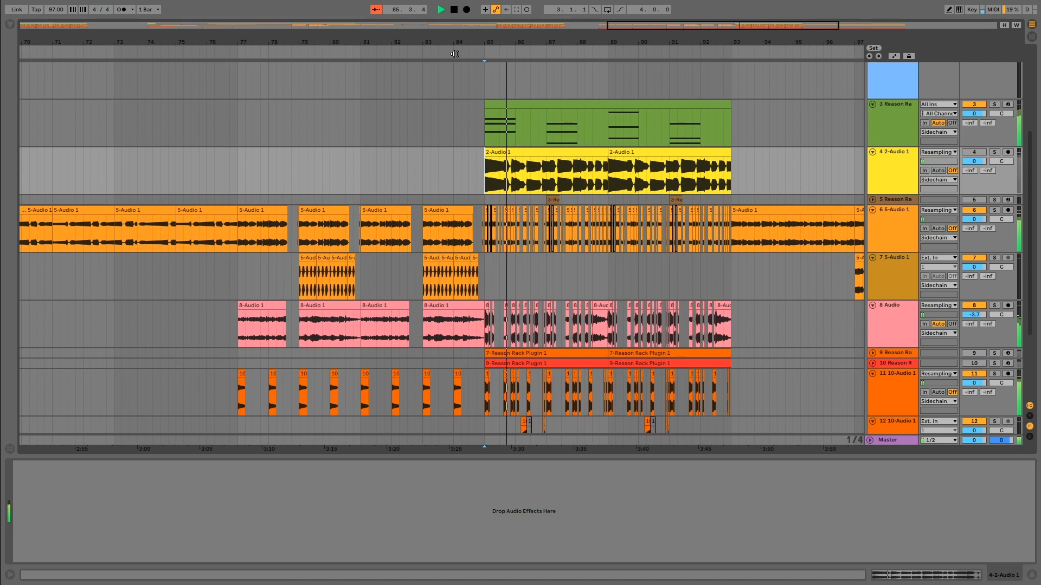
{"action": "left_click_drag", "start_coordinate": [534, 45], "coordinate": [536, 39]}
{"action": "scroll", "coordinate": [569, 252], "scroll_direction": "down", "scroll_amount": 2}
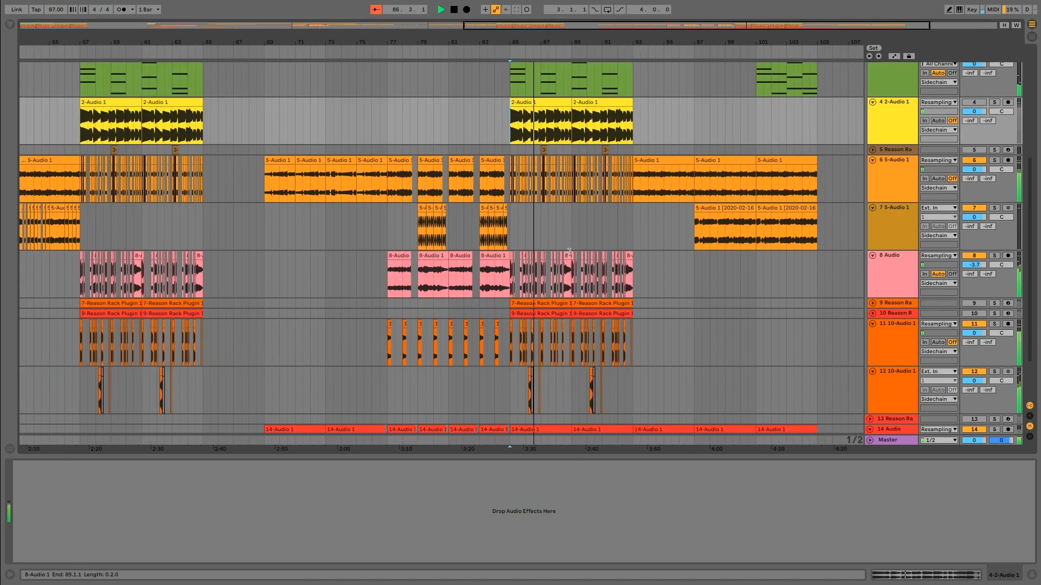
{"action": "scroll", "coordinate": [569, 252], "scroll_direction": "down", "scroll_amount": 3}
{"action": "scroll", "coordinate": [572, 260], "scroll_direction": "up", "scroll_amount": 4}
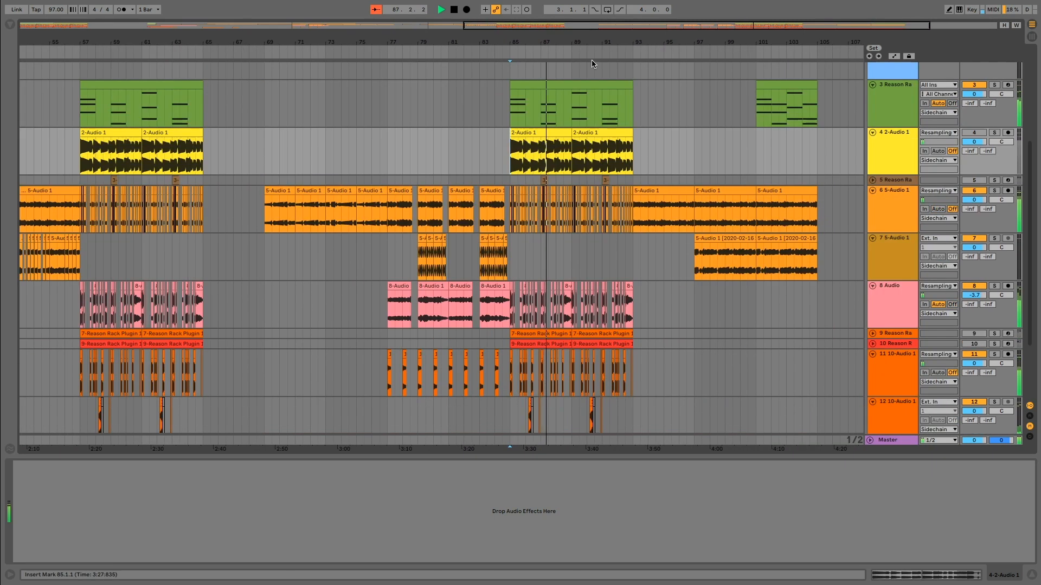
{"action": "mouse_move", "coordinate": [582, 42]}
{"action": "left_mouse_down"}
{"action": "mouse_move", "coordinate": [582, 95]}
{"action": "mouse_move", "coordinate": [582, 47]}
{"action": "left_mouse_up"}
{"action": "left_click_drag", "start_coordinate": [440, 37], "coordinate": [544, 5]}
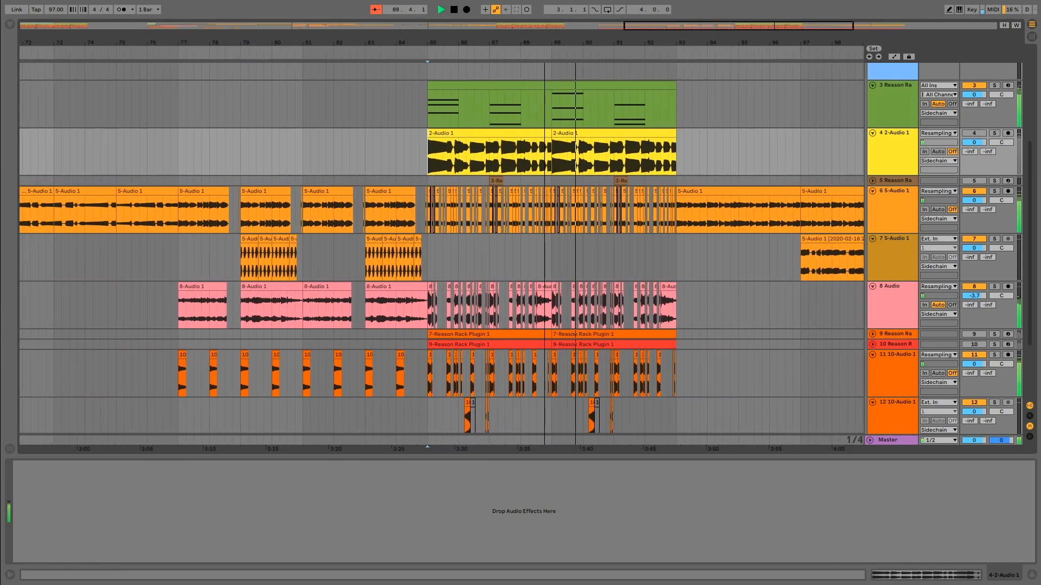
{"action": "left_click_drag", "start_coordinate": [452, 44], "coordinate": [562, 6]}
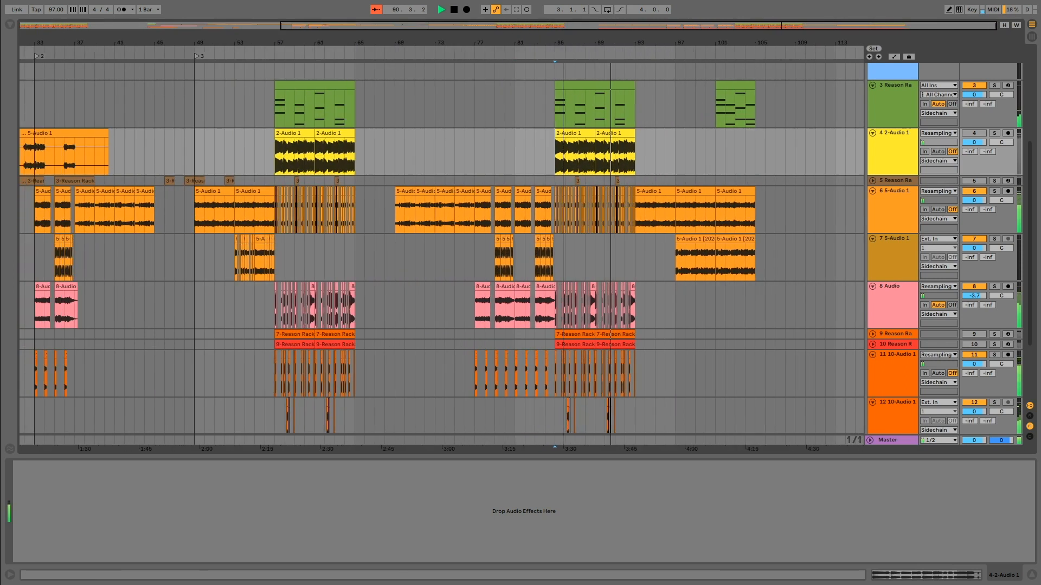